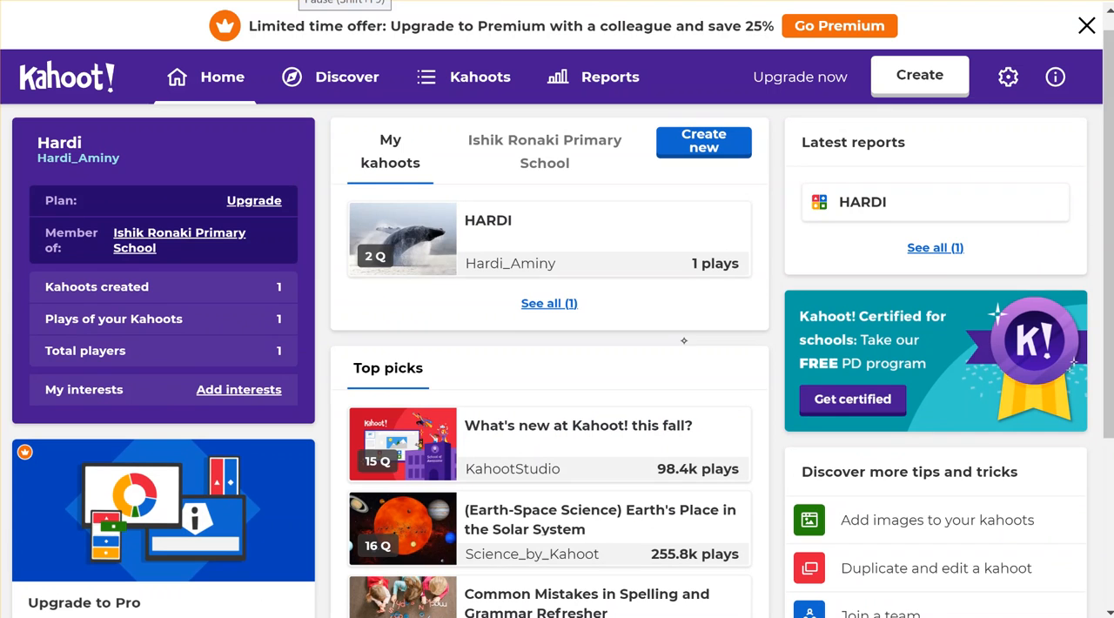
# - Create a new blank kahoot
pyautogui.scroll(-3, 684, 341)
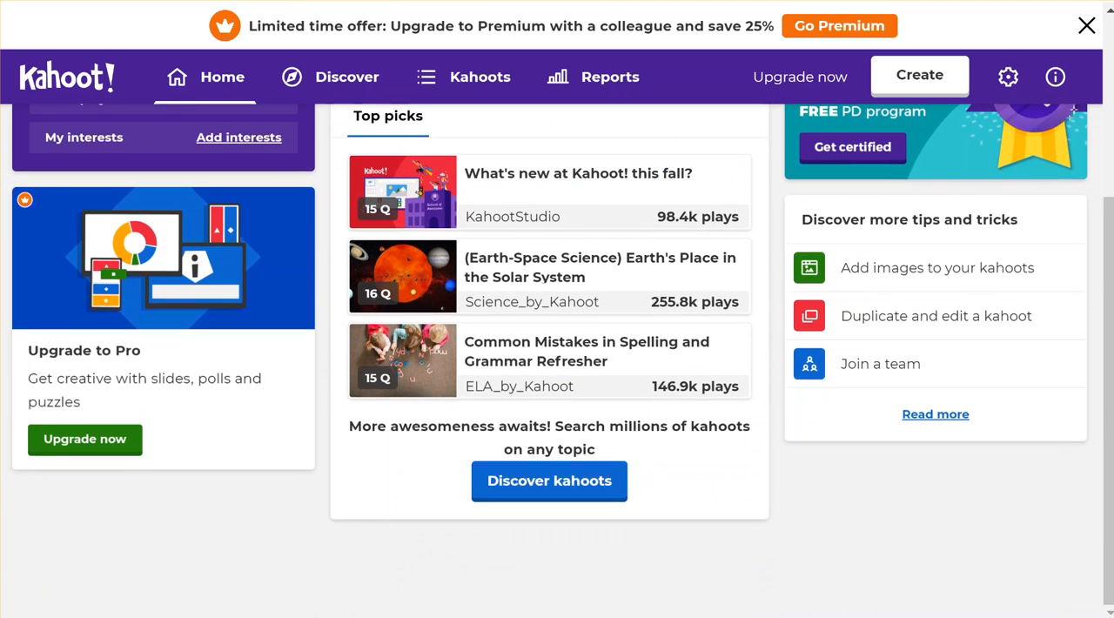
pyautogui.scroll(3, 701, 409)
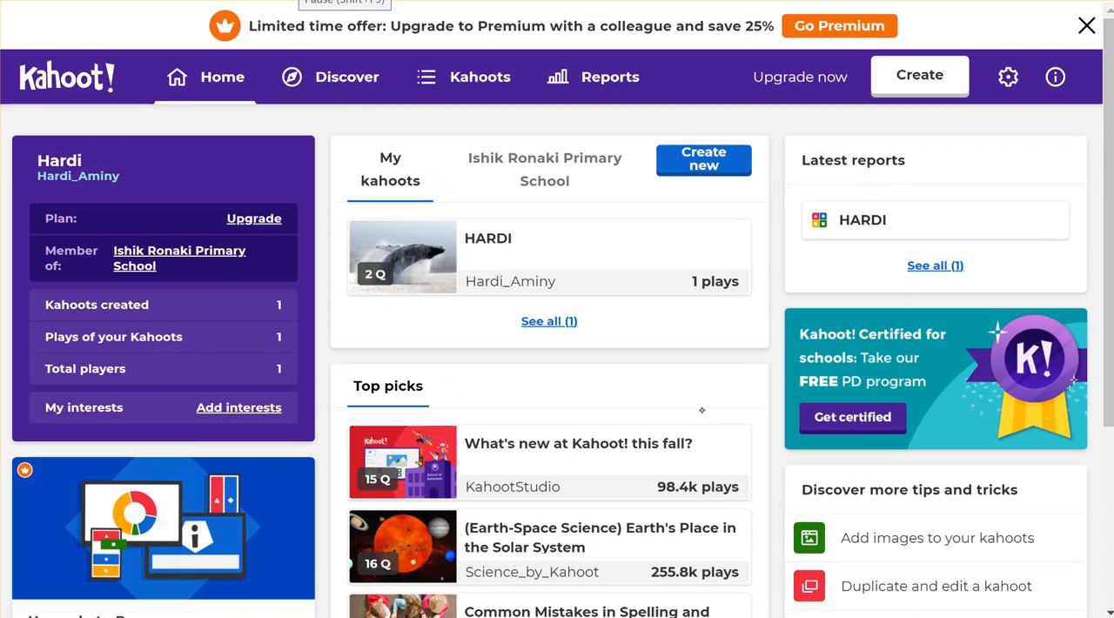
pyautogui.click(920, 75)
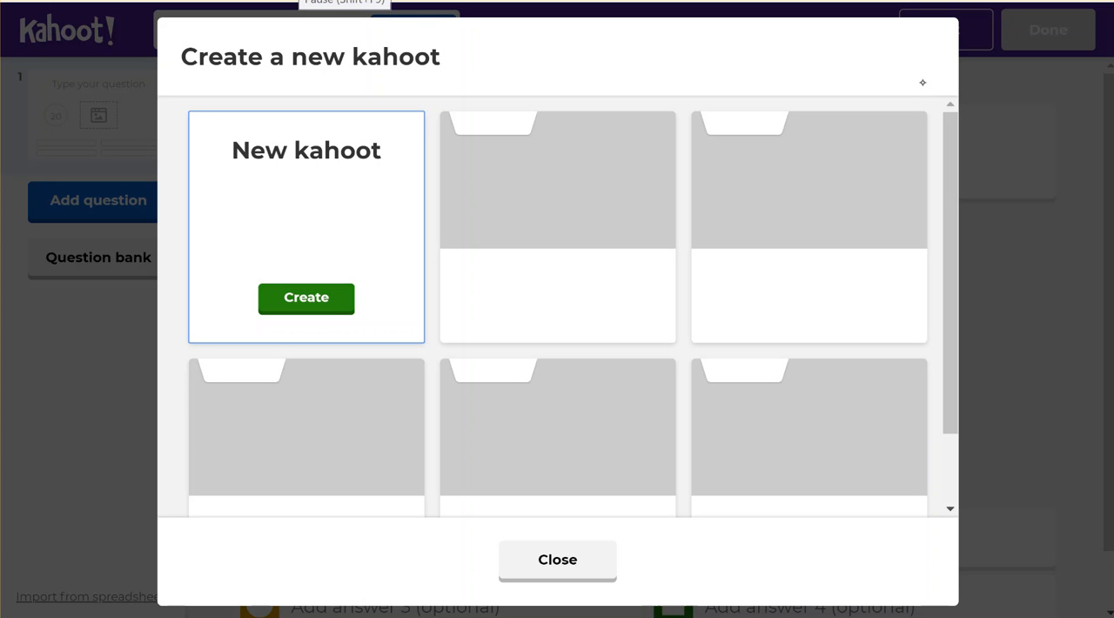
pyautogui.click(329, 297)
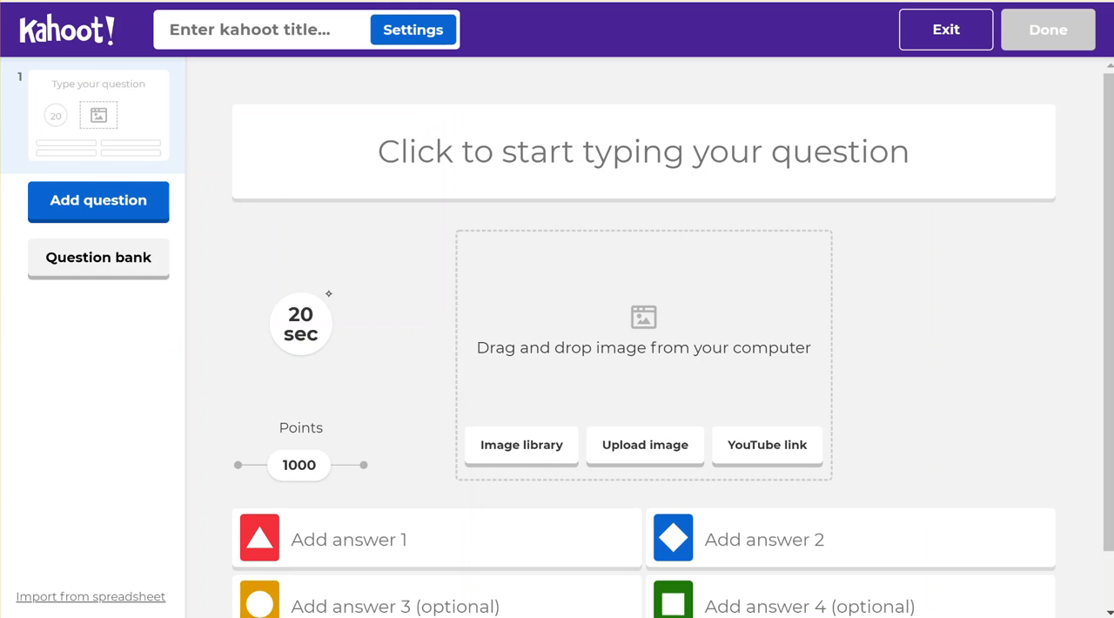
pyautogui.scroll(-2, 914, 270)
pyautogui.scroll(2, 846, 277)
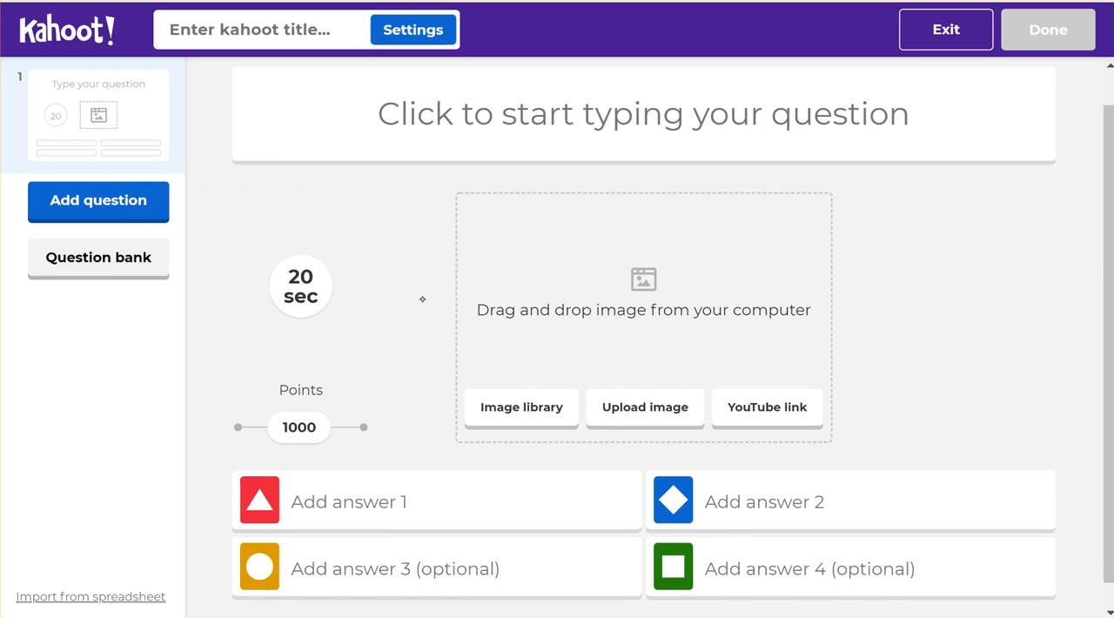
# - Add the picture of the grey cat with outstretched paws to question 1 from the image library's Animals category
pyautogui.click(509, 165)
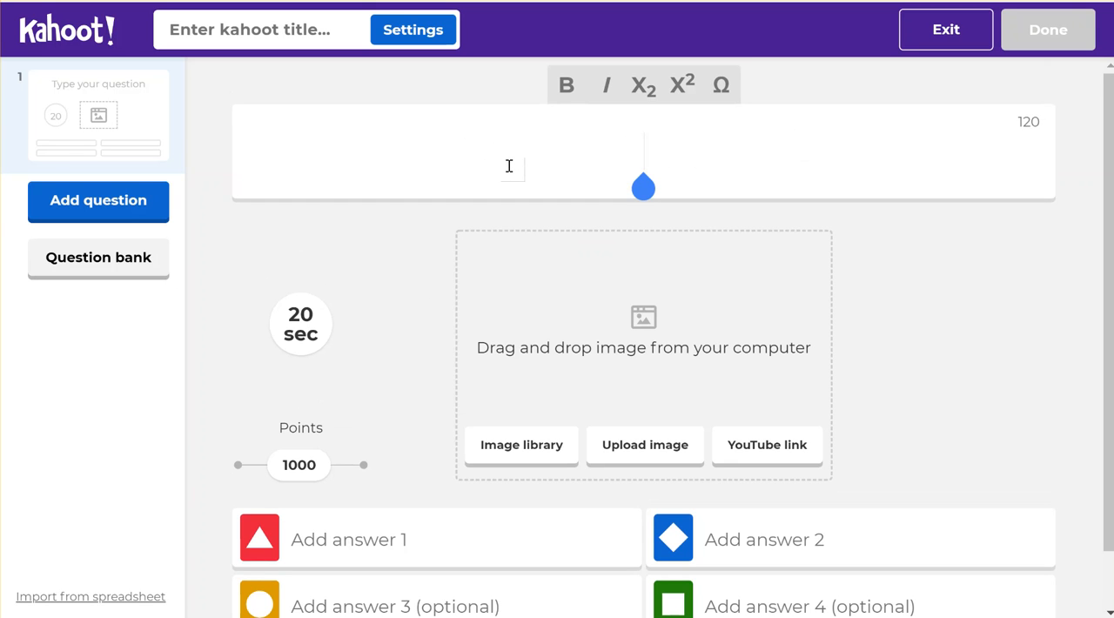
pyautogui.scroll(-1, 635, 382)
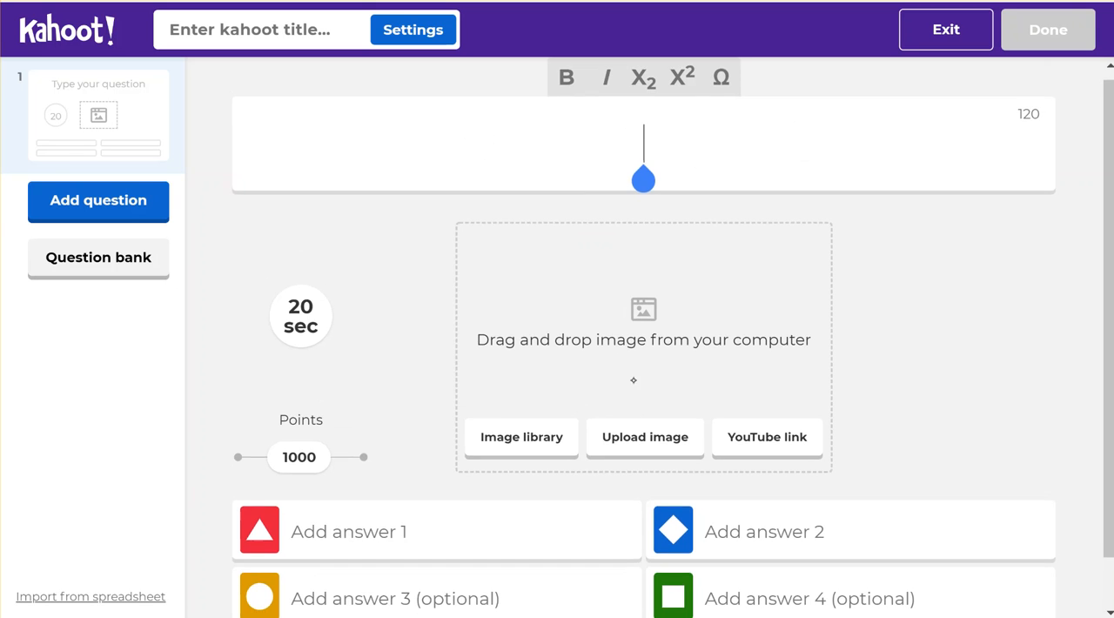
pyautogui.click(493, 449)
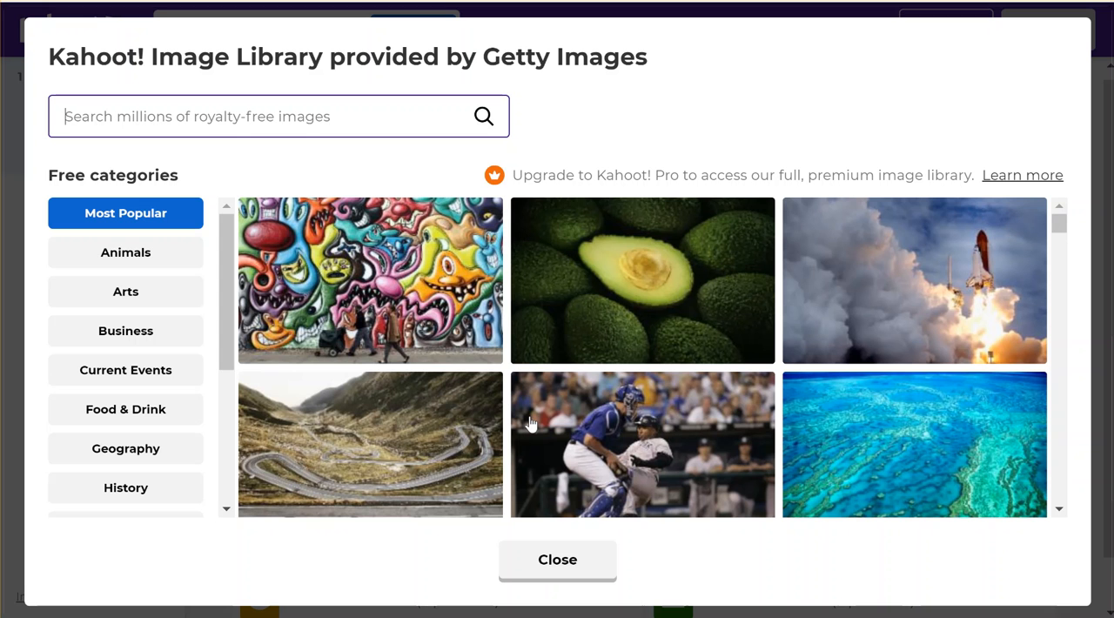
pyautogui.click(150, 273)
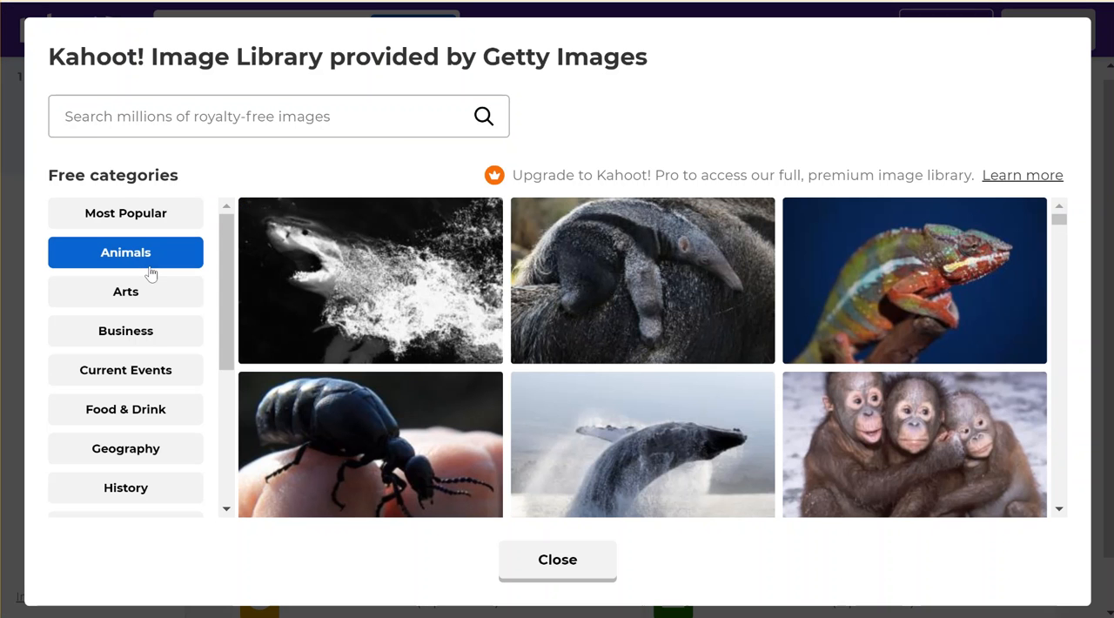
pyautogui.scroll(-3, 642, 357)
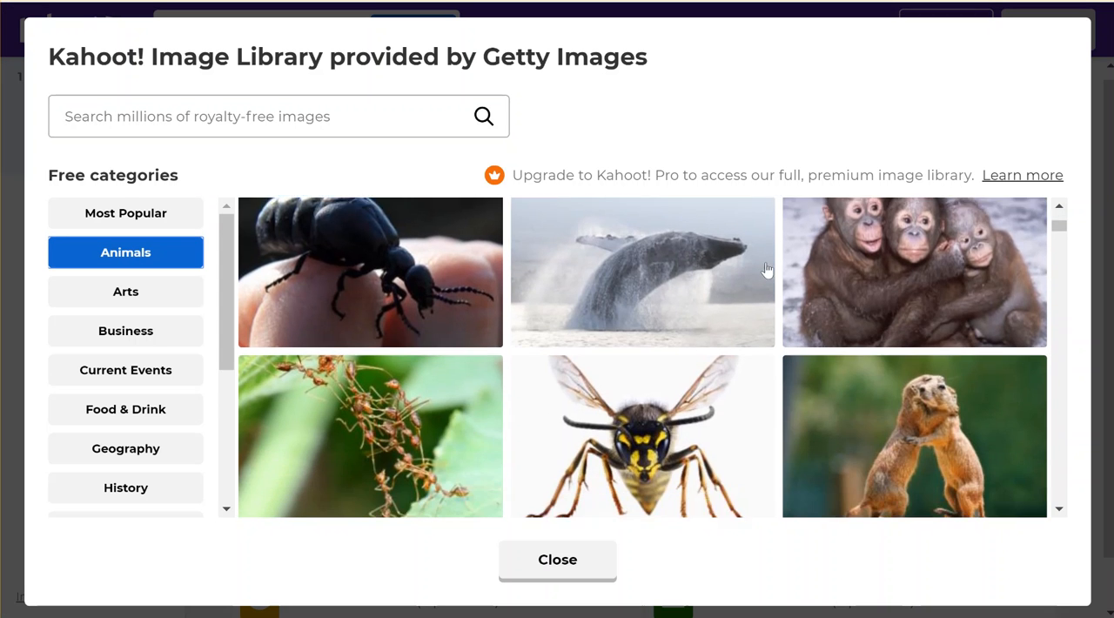
pyautogui.scroll(-2, 804, 236)
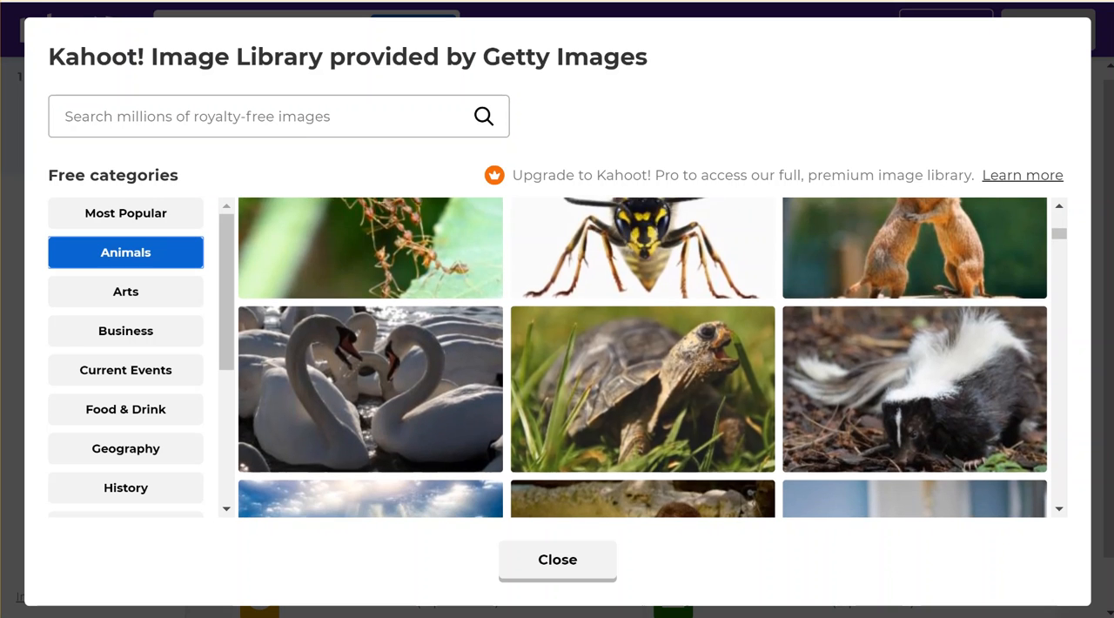
pyautogui.scroll(-4, 642, 356)
pyautogui.scroll(-1, 729, 454)
pyautogui.scroll(-2, 643, 357)
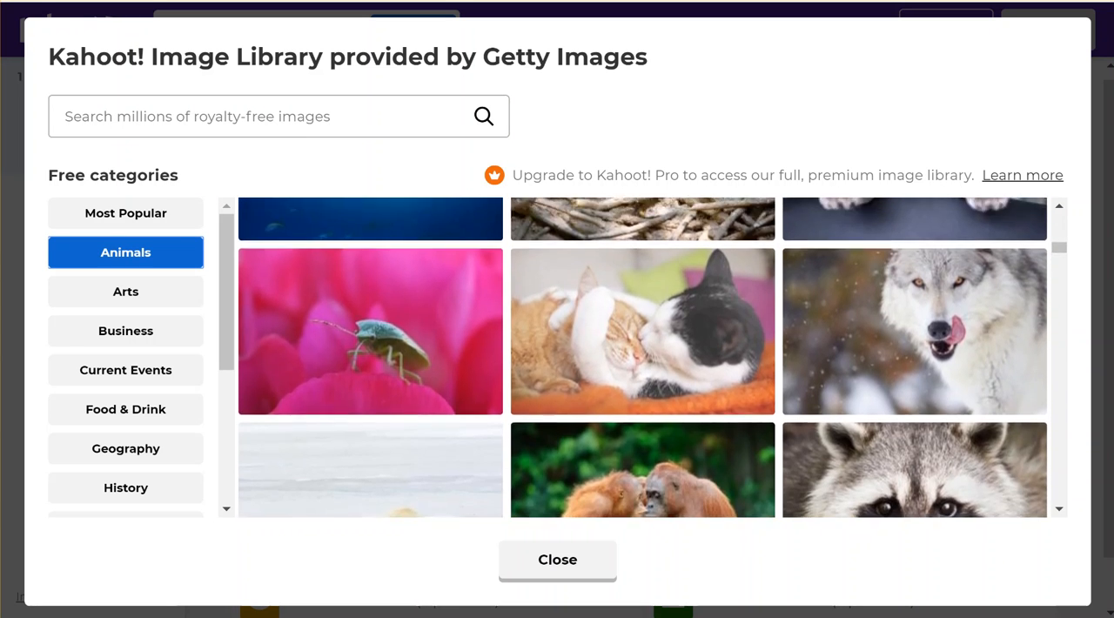
pyautogui.scroll(-4, 805, 247)
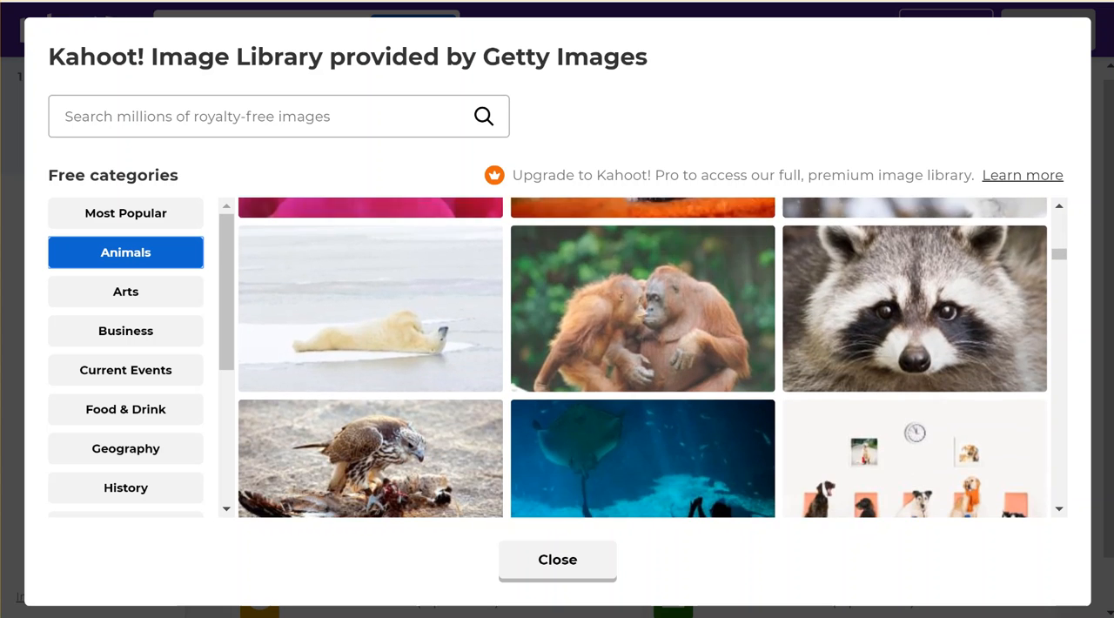
pyautogui.scroll(-2, 805, 248)
pyautogui.scroll(4, 747, 409)
pyautogui.scroll(5, 747, 408)
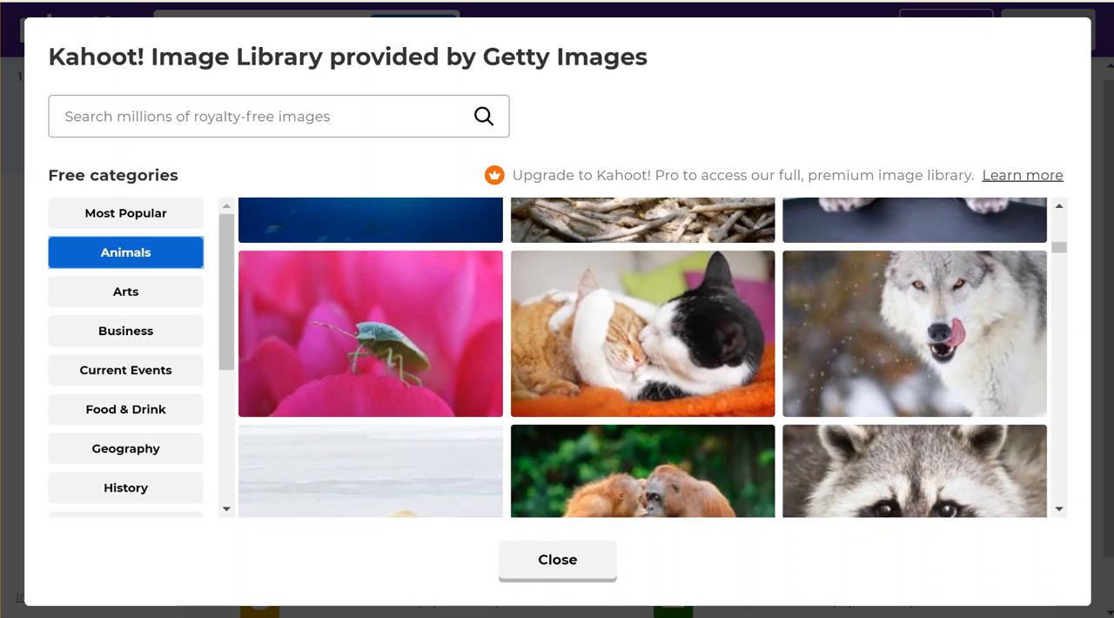
pyautogui.scroll(2, 762, 393)
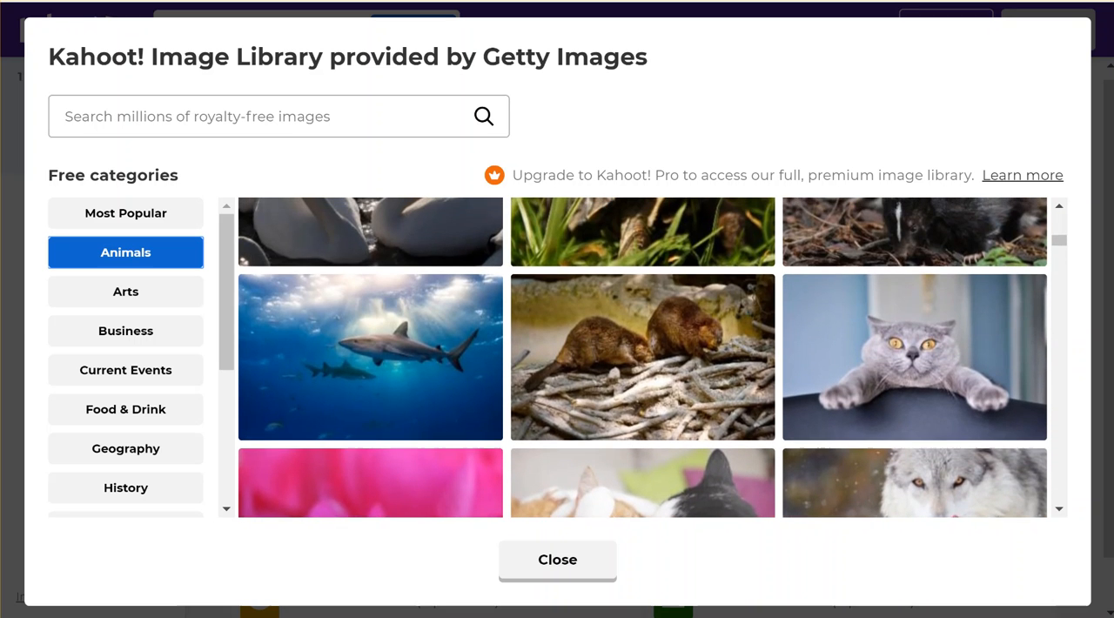
pyautogui.click(825, 372)
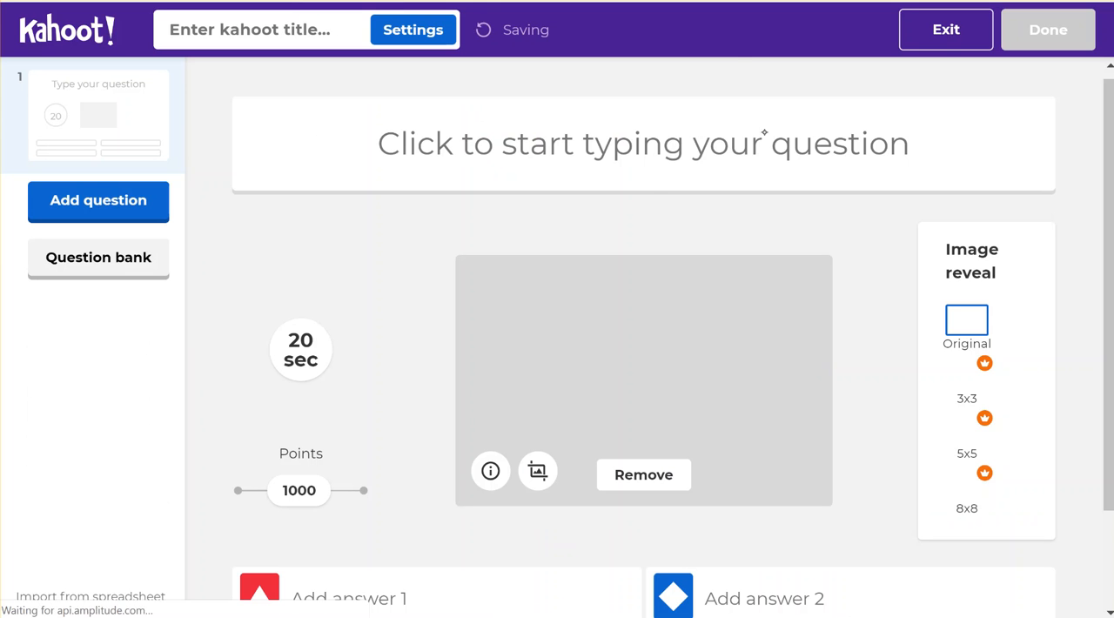
# - Enter "What is this animal?" as the text of question 1
pyautogui.click(730, 150)
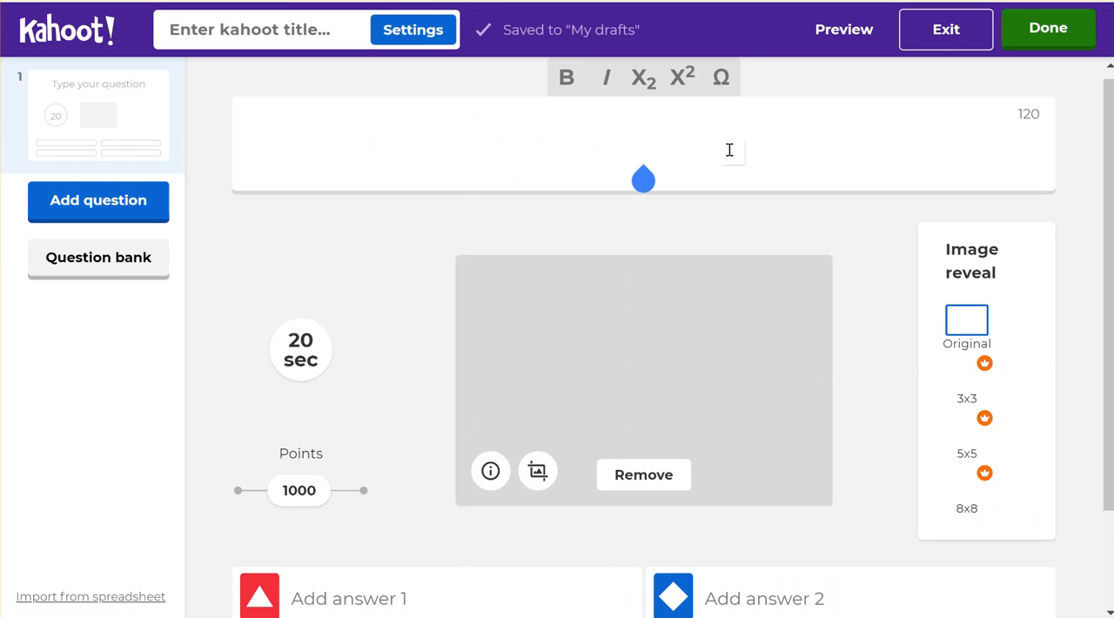
pyautogui.write('what')
pyautogui.press('BackSpace')
pyautogui.press('BackSpace')
pyautogui.press('BackSpace')
pyautogui.press('BackSpace')
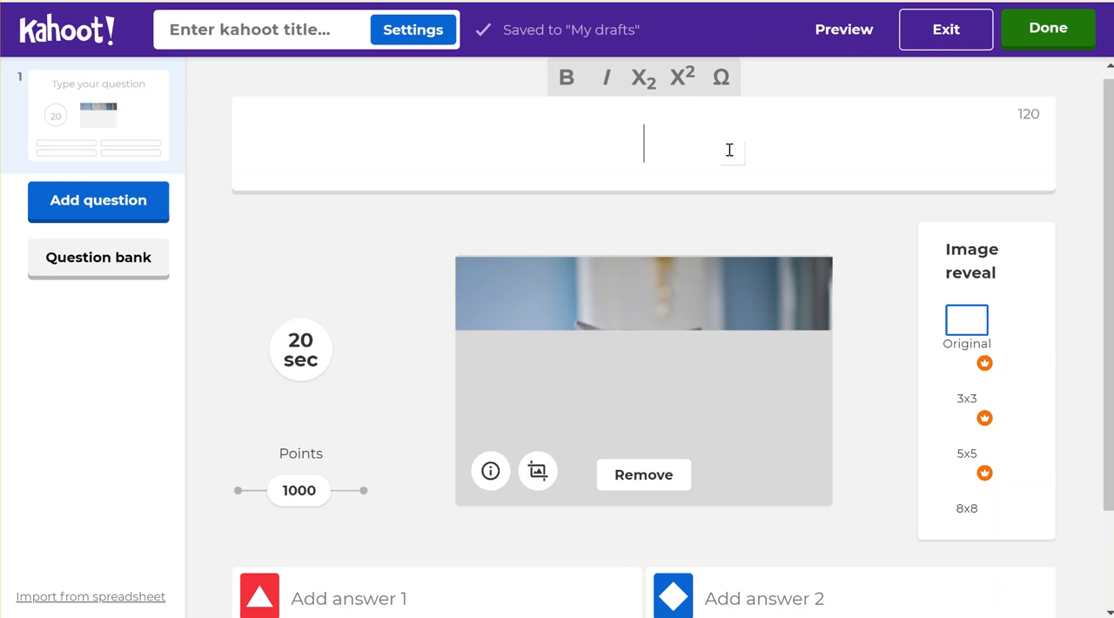
pyautogui.write('What is t')
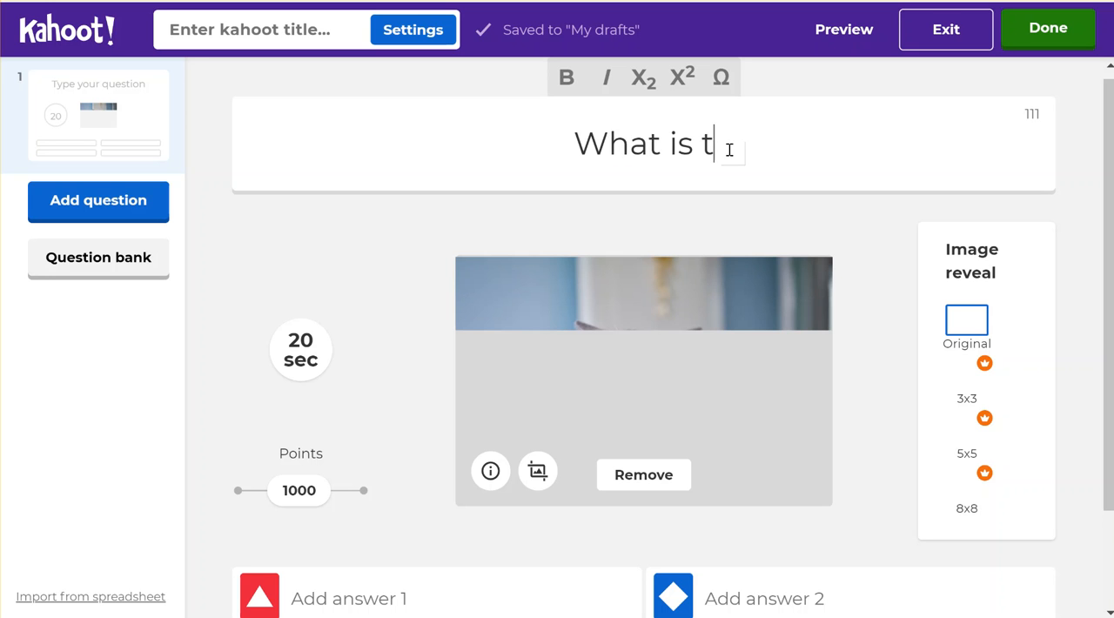
pyautogui.write('his an')
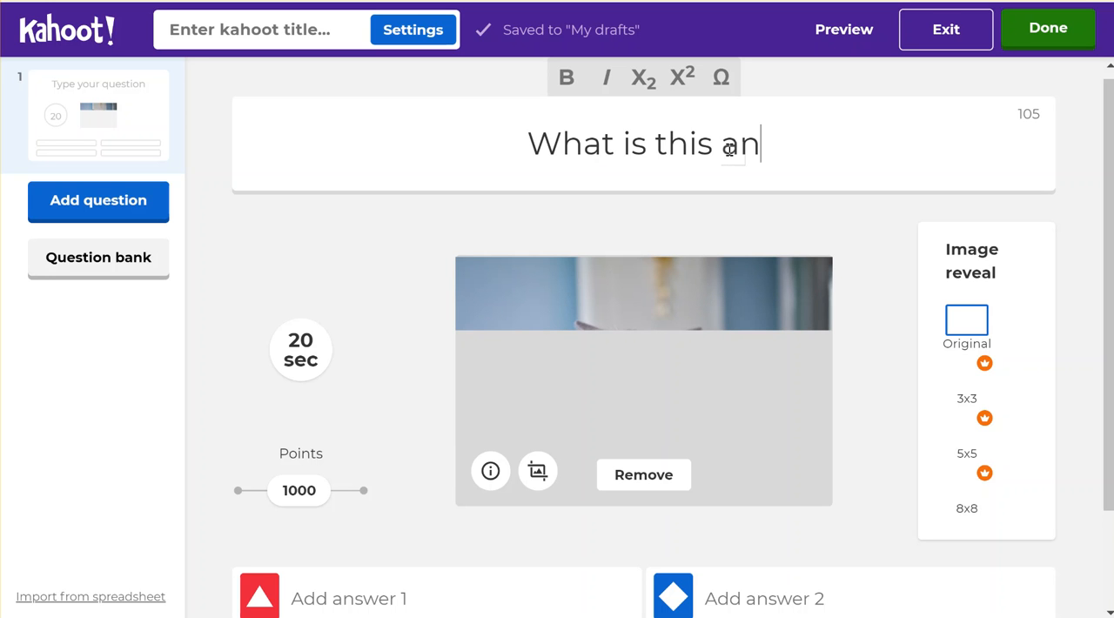
pyautogui.write('imal?')
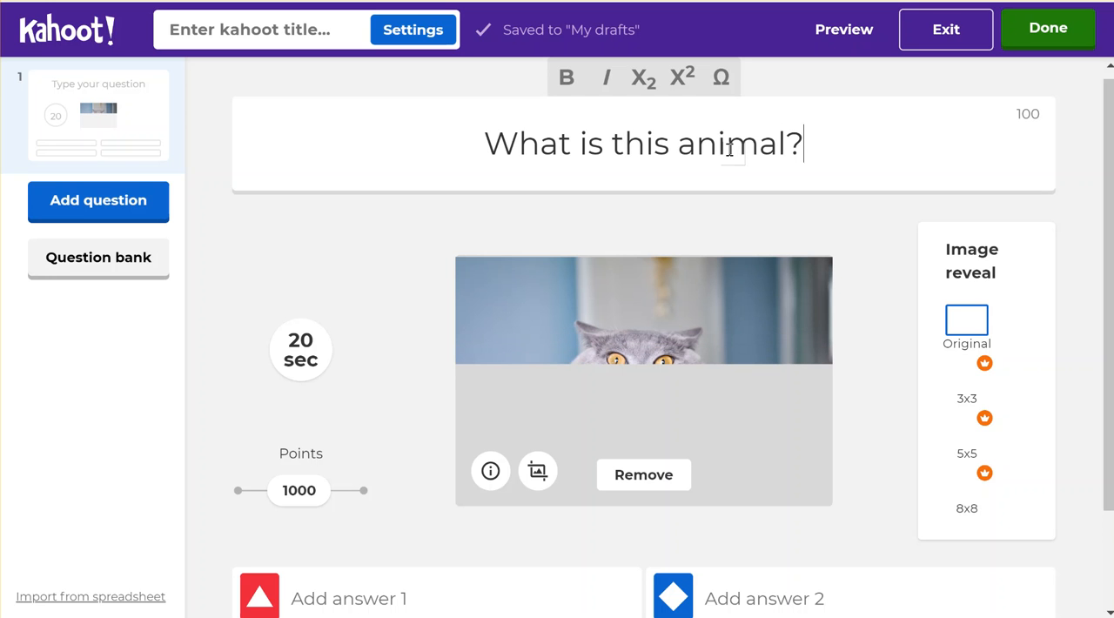
# - Set the question's time limit to 30 seconds and its points to 2000
pyautogui.scroll(-2, 730, 148)
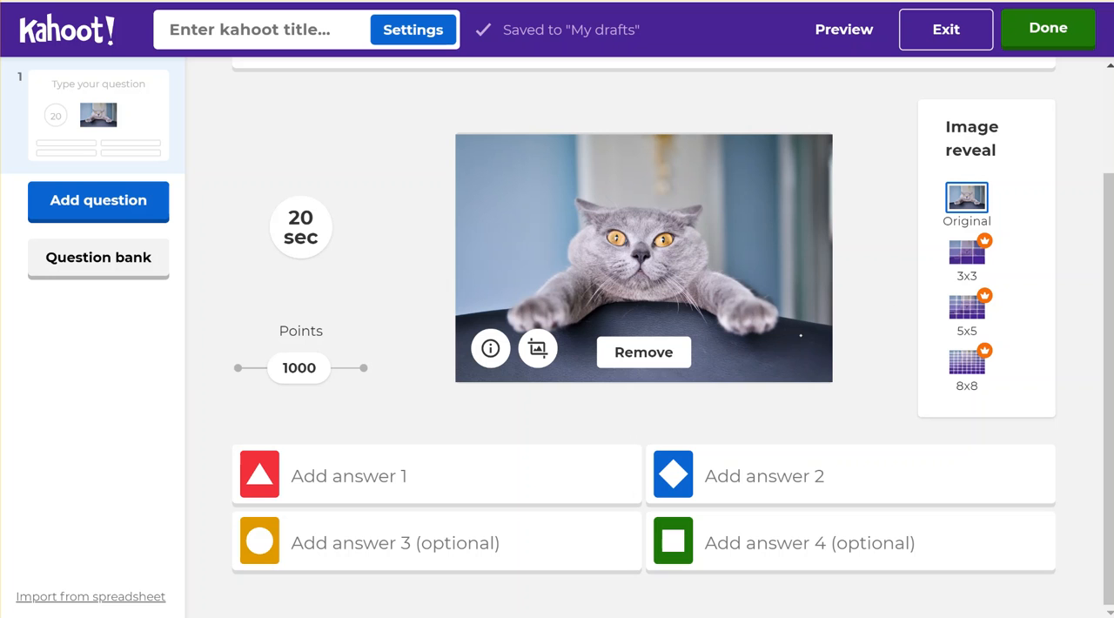
pyautogui.click(301, 232)
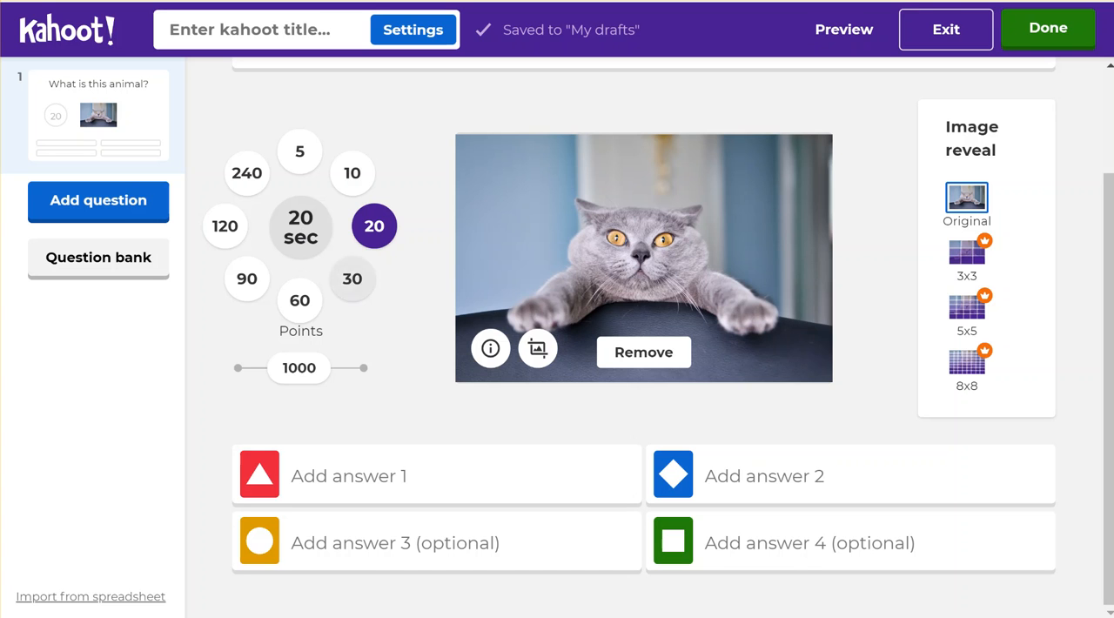
pyautogui.click(341, 277)
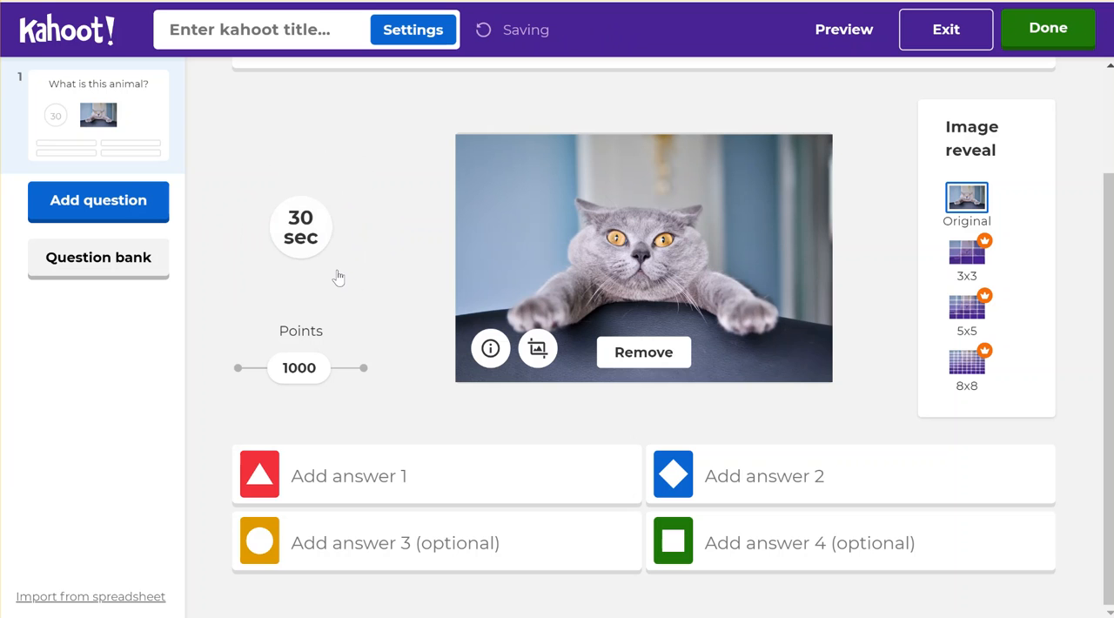
pyautogui.moveTo(298, 367); pyautogui.dragTo(364, 368)
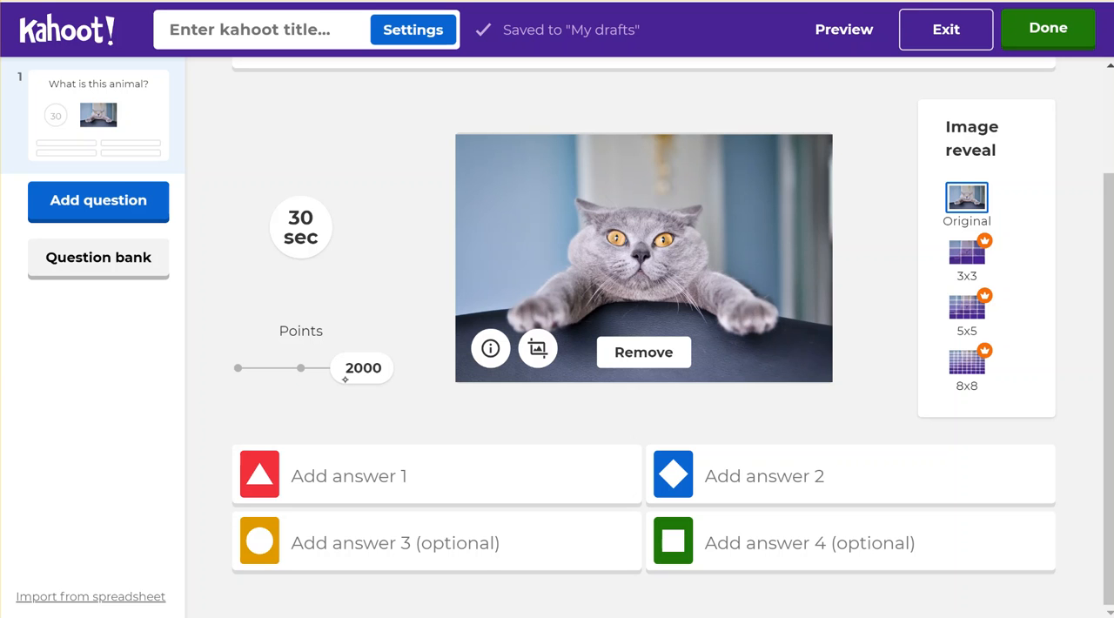
# - Fill in answers 1 to 4 with "cat", "dog", "cow" and "goad", and mark "cat" as the correct answer
pyautogui.click(473, 475)
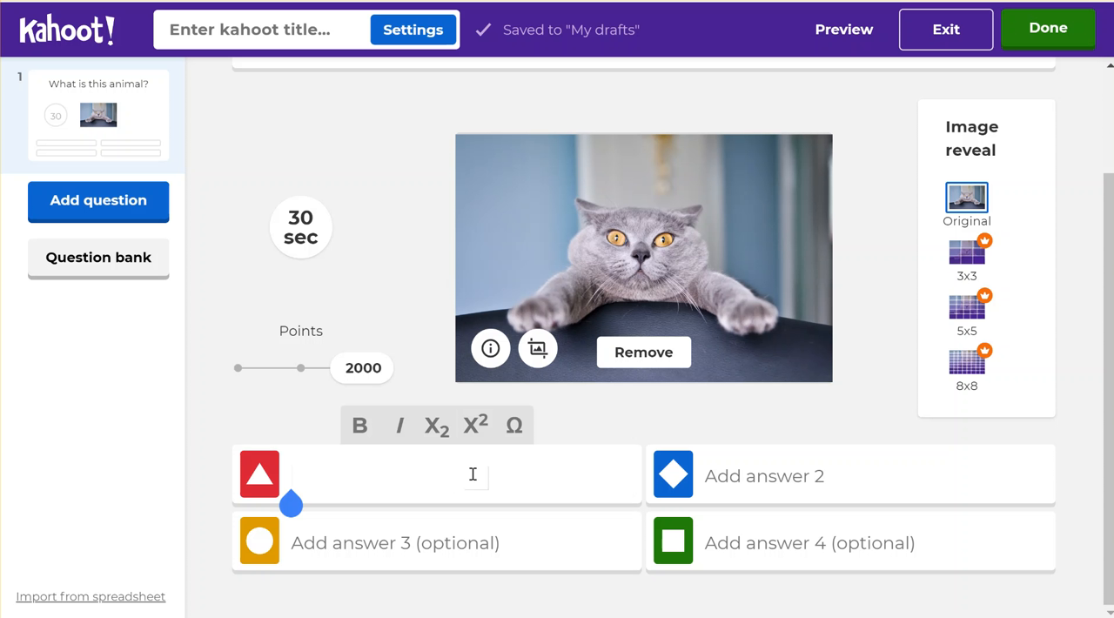
pyautogui.write('cat')
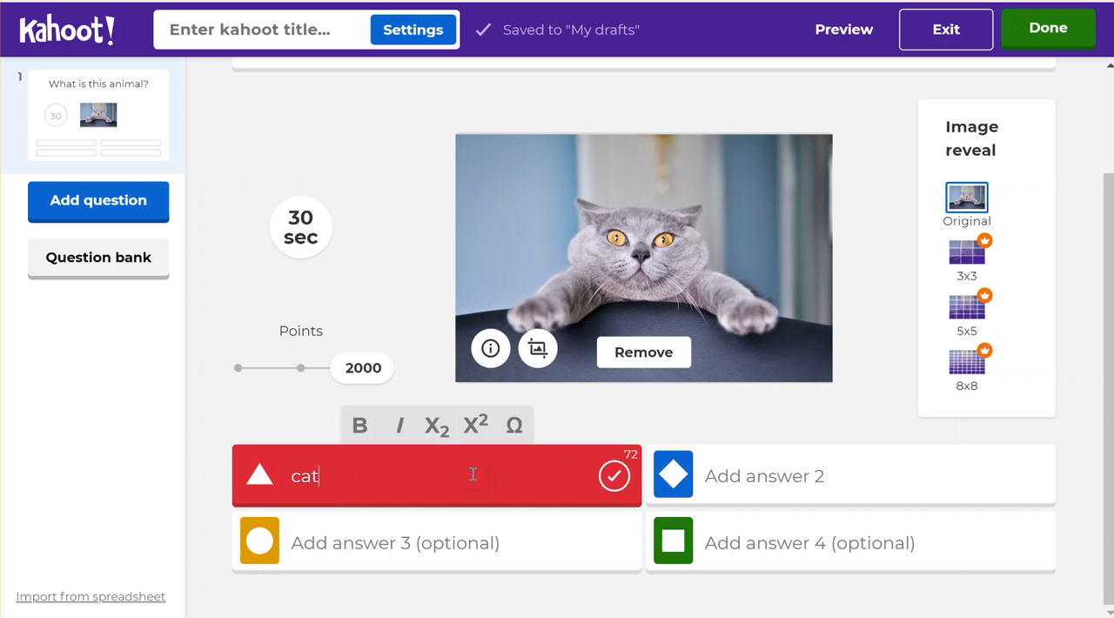
pyautogui.click(758, 469)
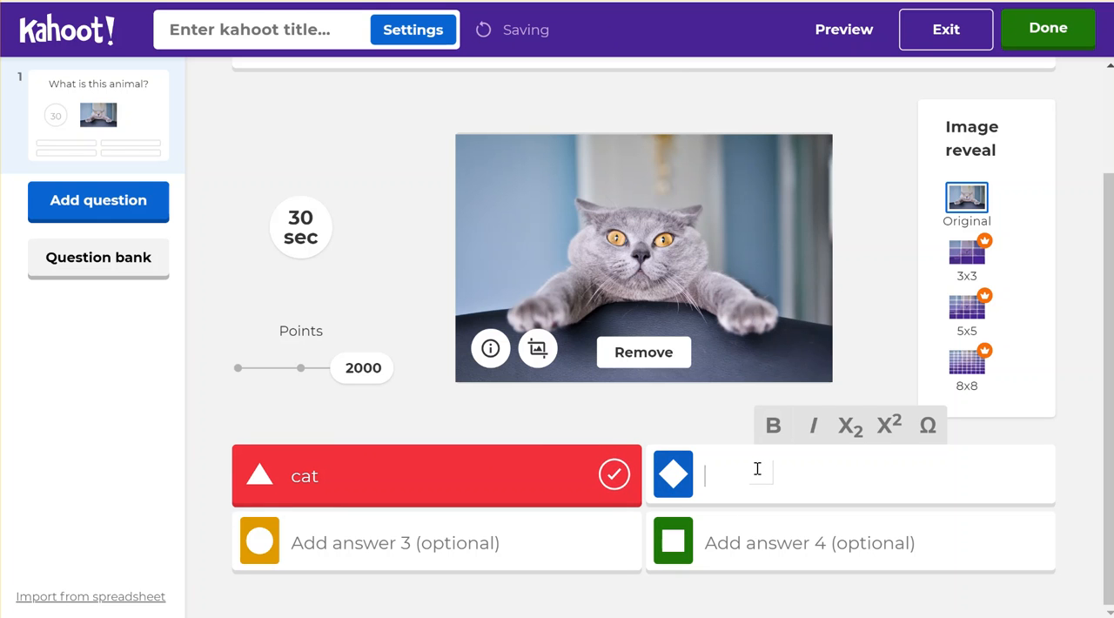
pyautogui.write('dog')
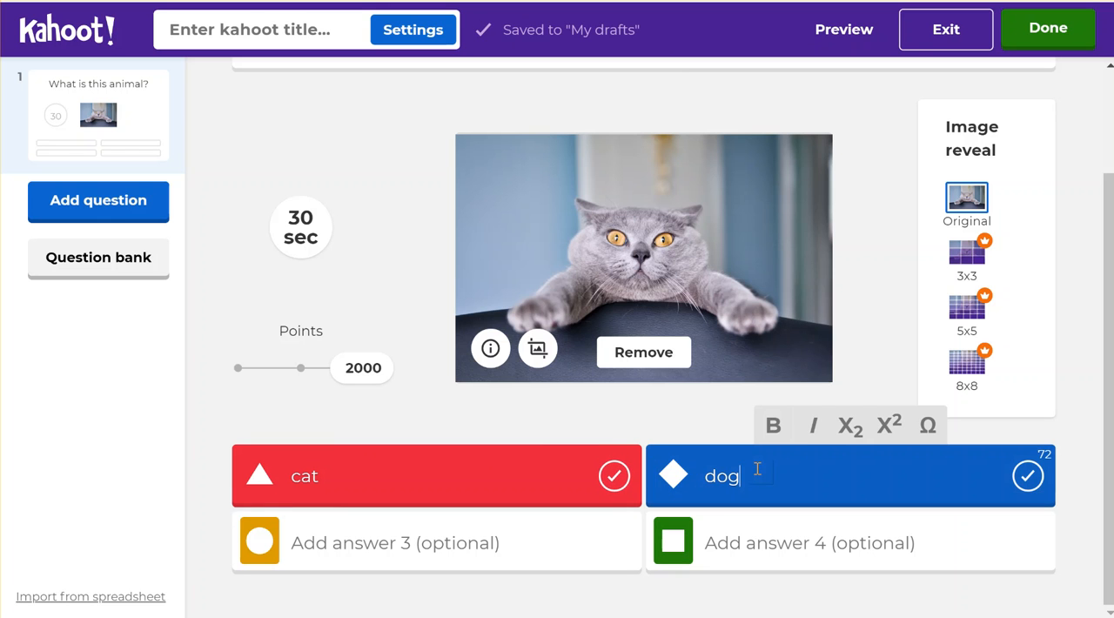
pyautogui.click(517, 533)
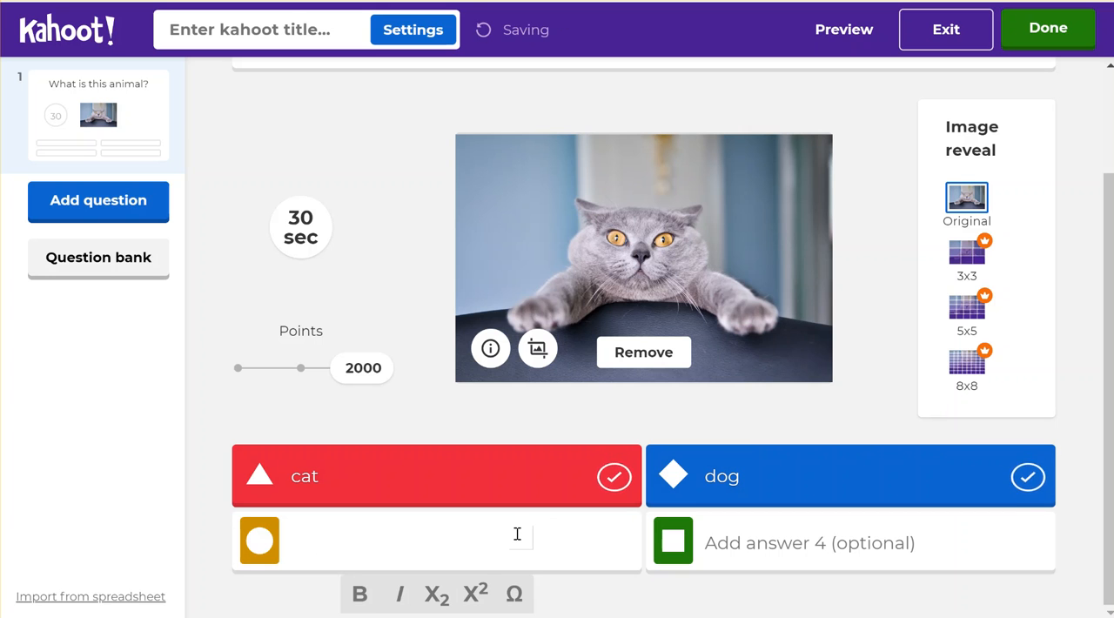
pyautogui.write('cow')
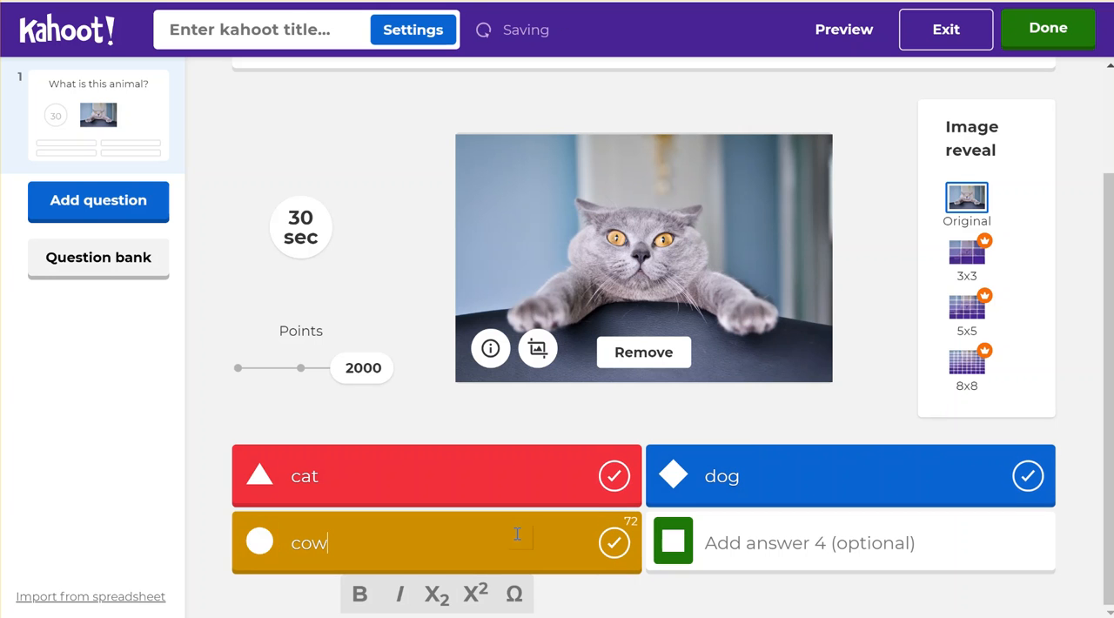
pyautogui.click(812, 539)
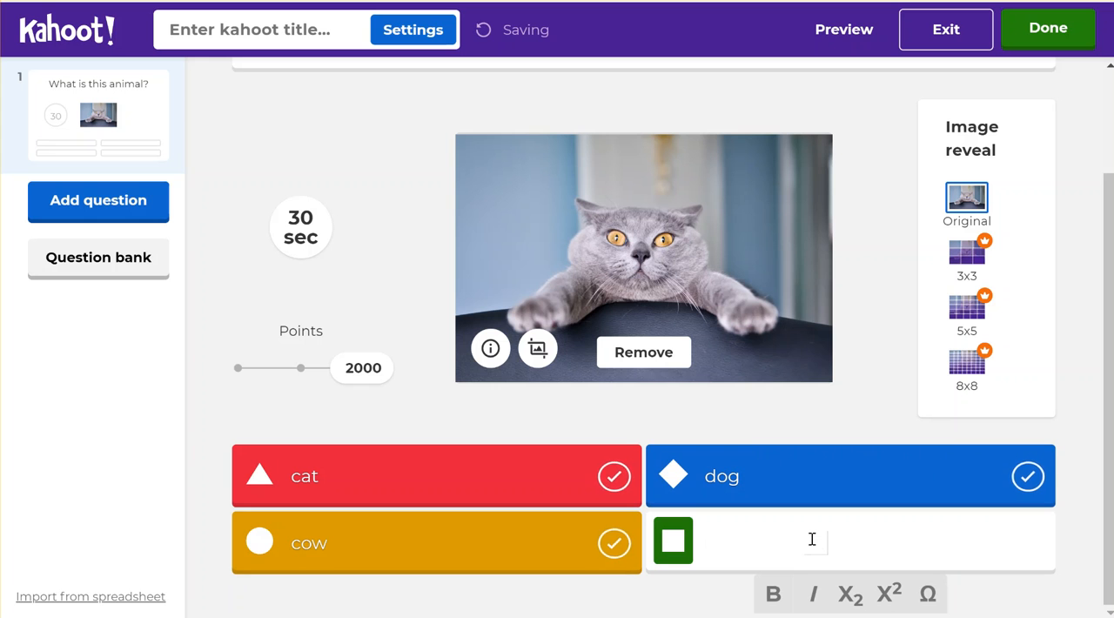
pyautogui.write('goad')
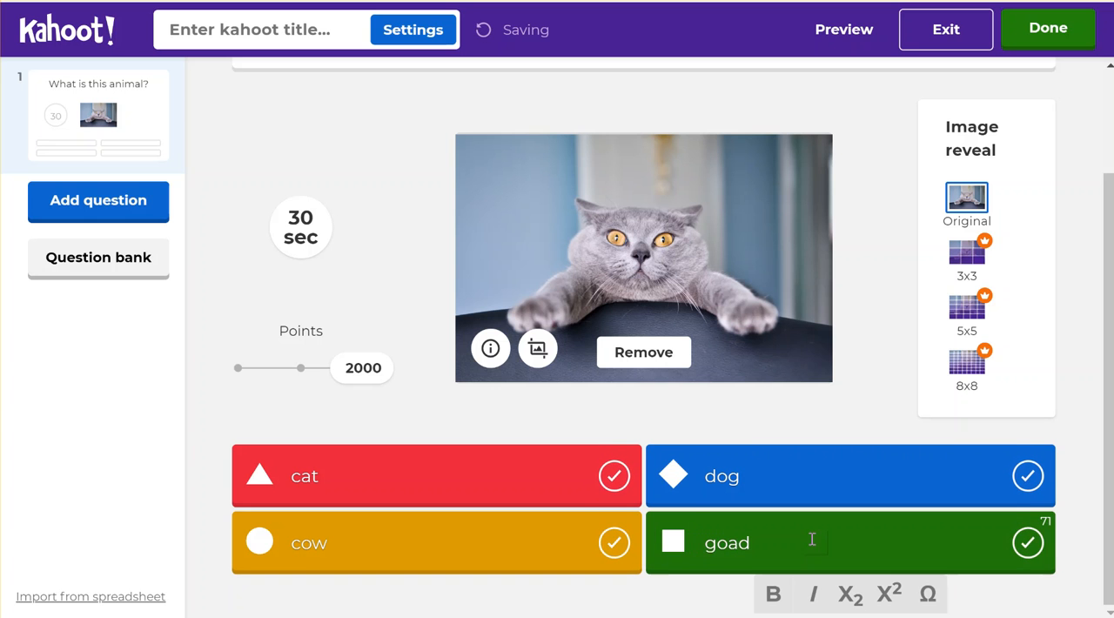
pyautogui.click(439, 429)
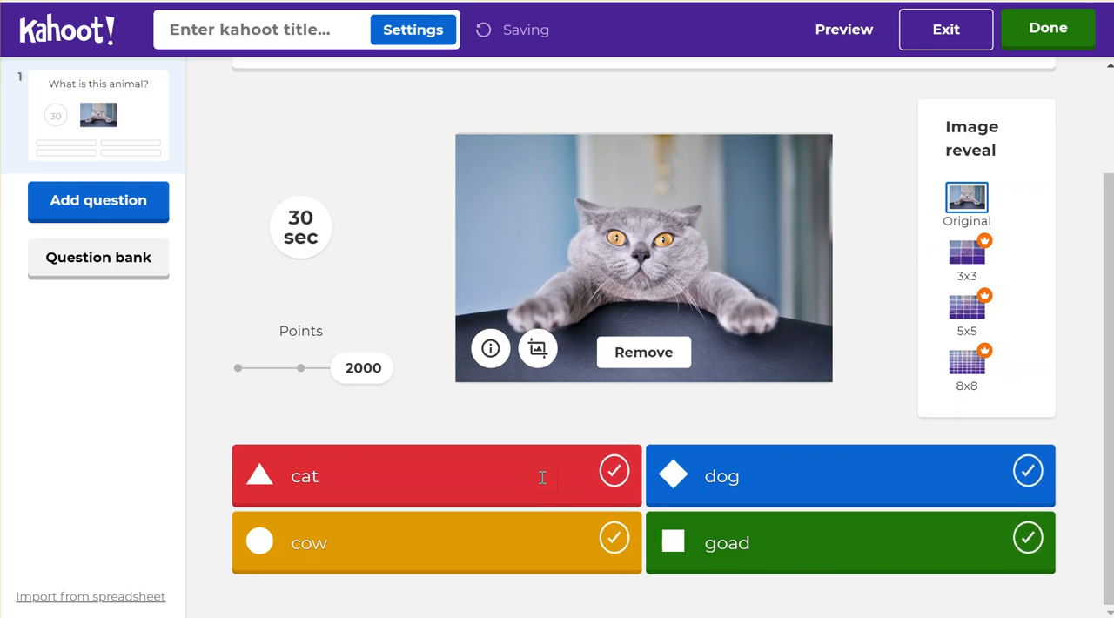
pyautogui.click(613, 478)
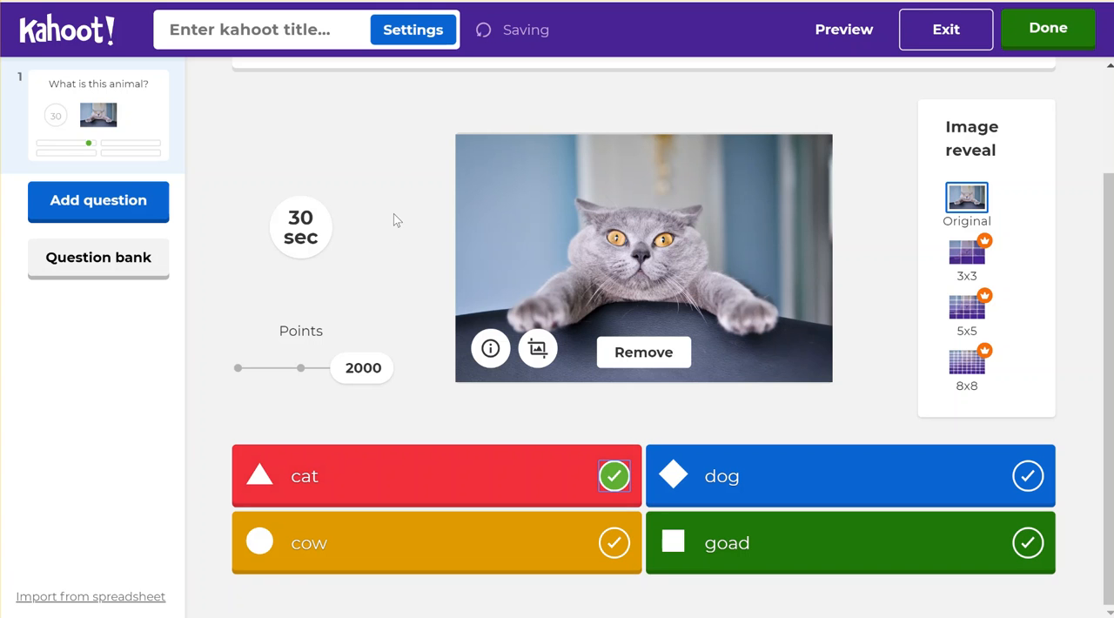
# - Add a true-or-false question to the kahoot as question 2
pyautogui.click(86, 206)
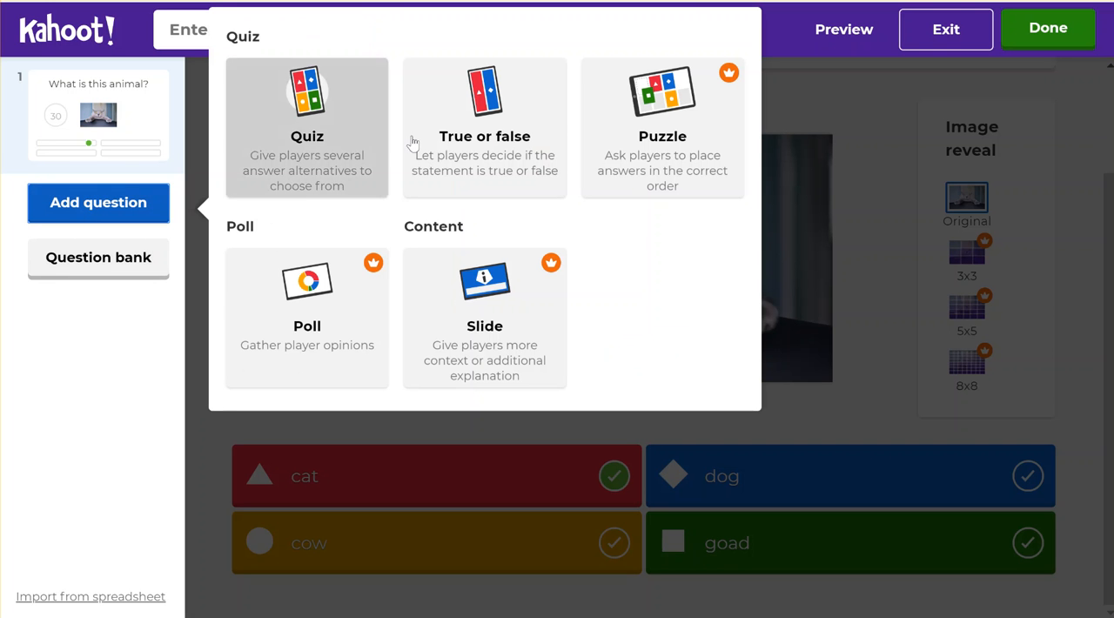
pyautogui.click(488, 123)
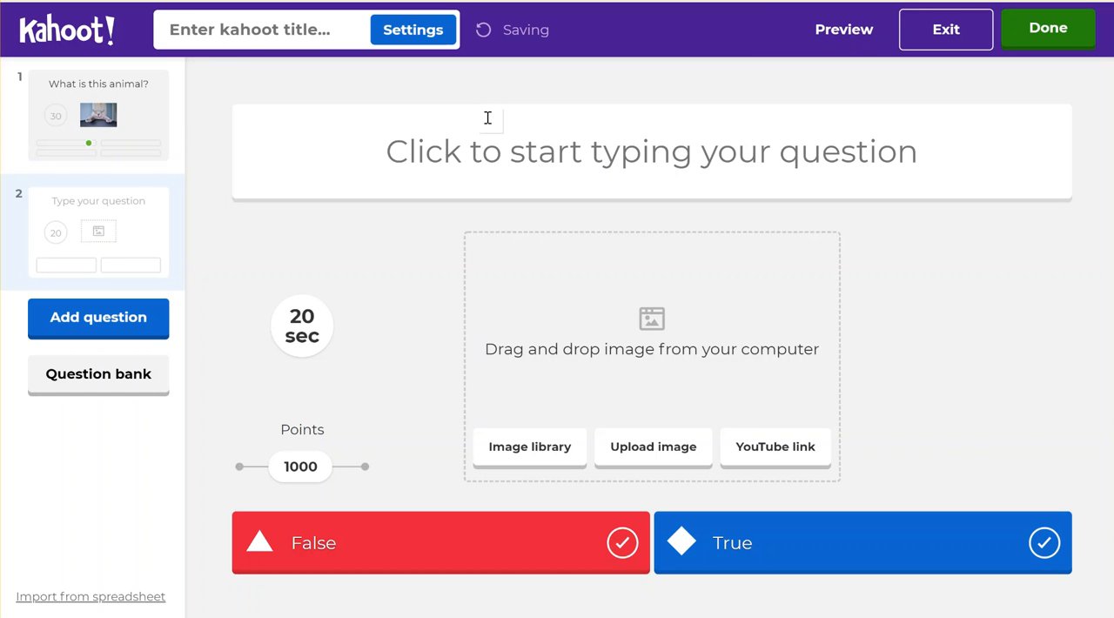
pyautogui.click(99, 320)
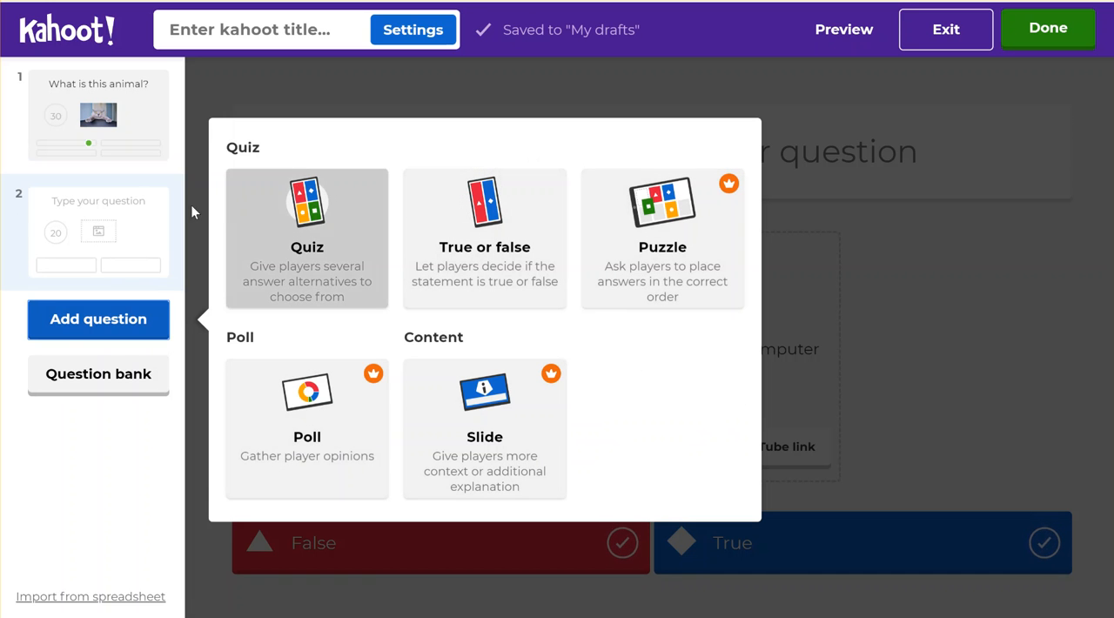
pyautogui.click(110, 225)
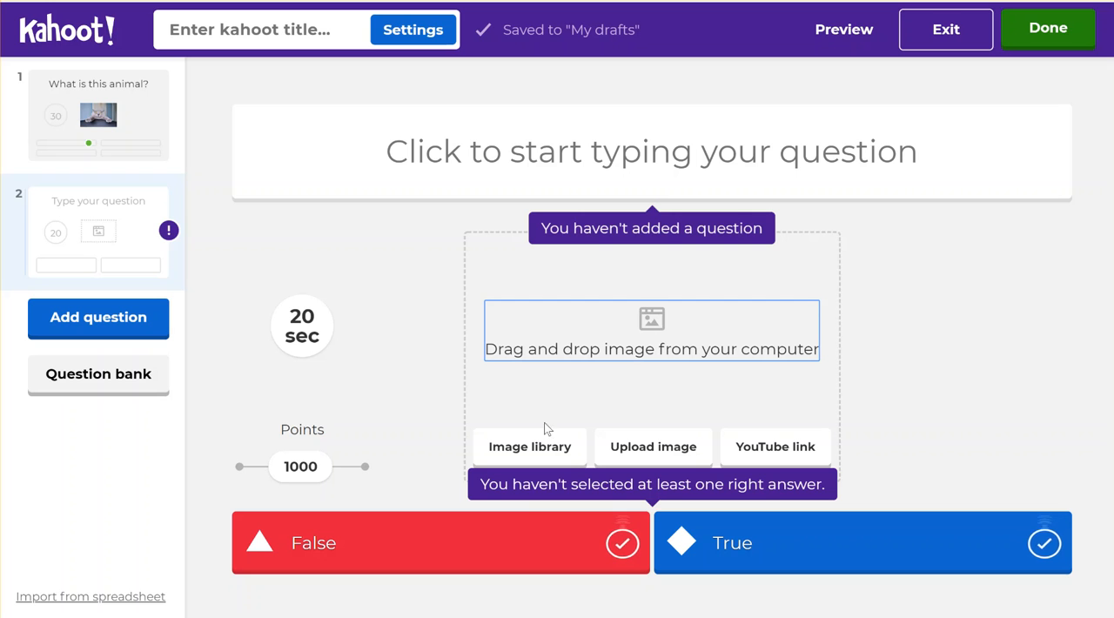
# - Add the picture of the two leaping dolphins to question 2 from the image library's Animals category
pyautogui.click(529, 452)
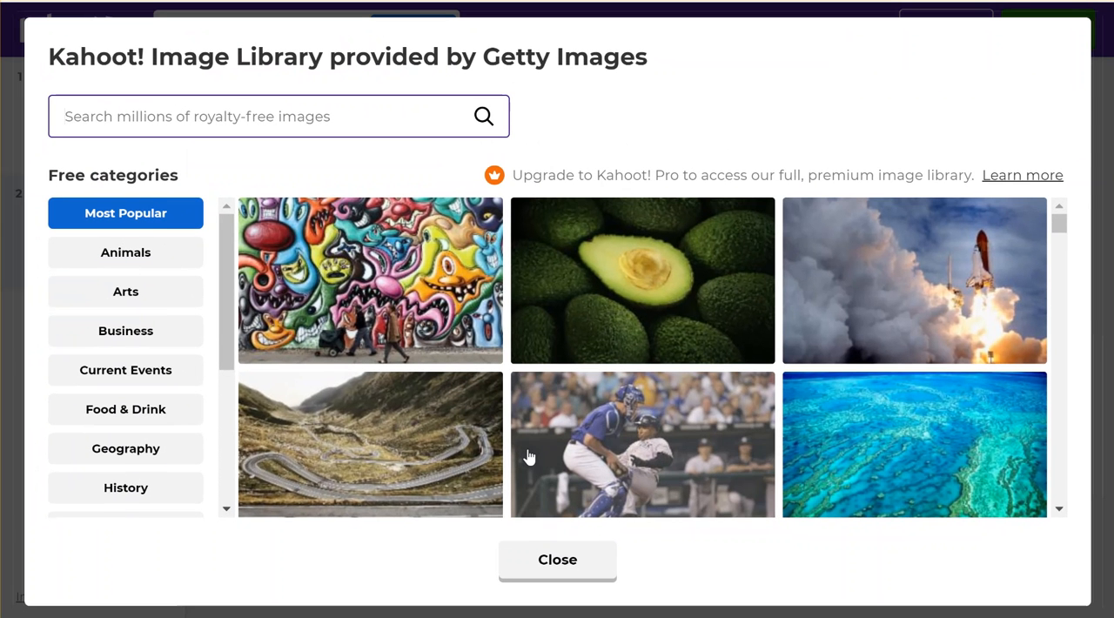
pyautogui.click(125, 263)
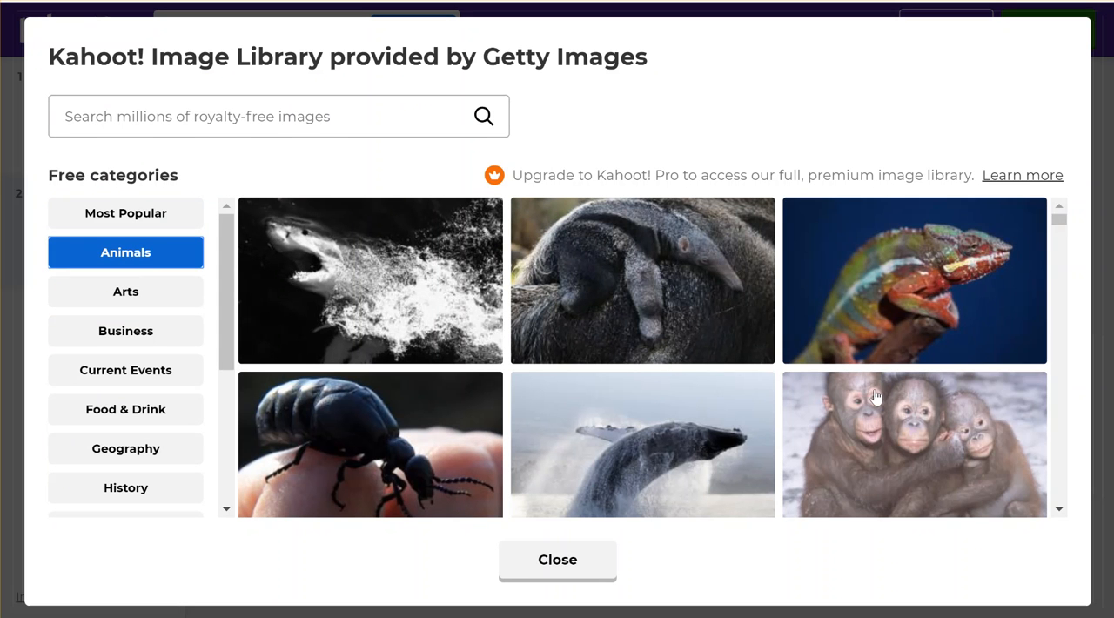
pyautogui.scroll(-5, 643, 357)
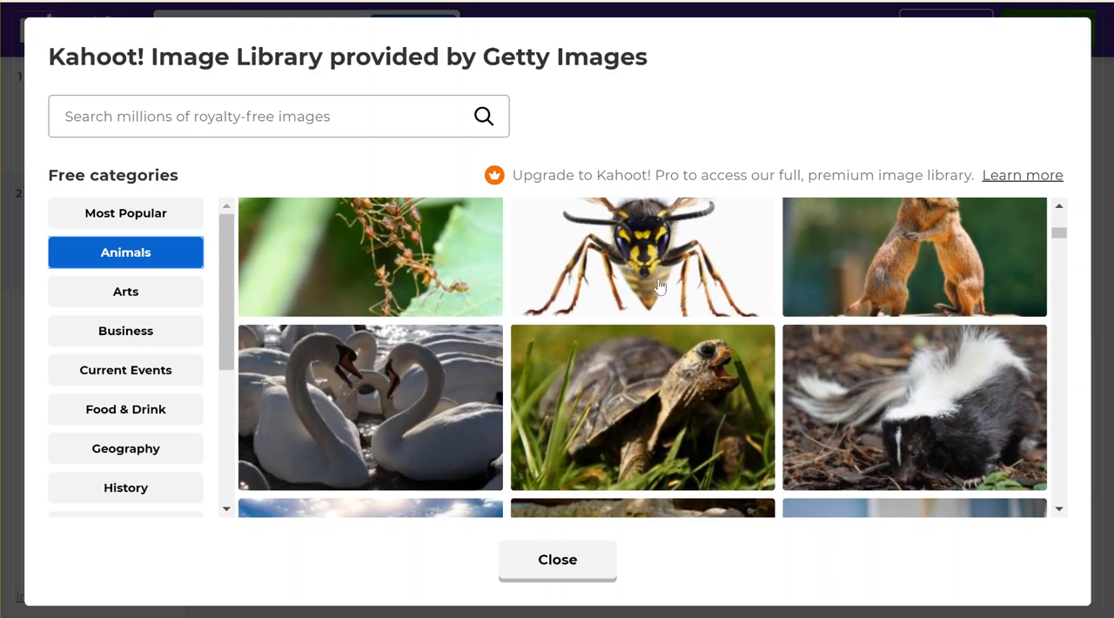
pyautogui.scroll(-3, 907, 261)
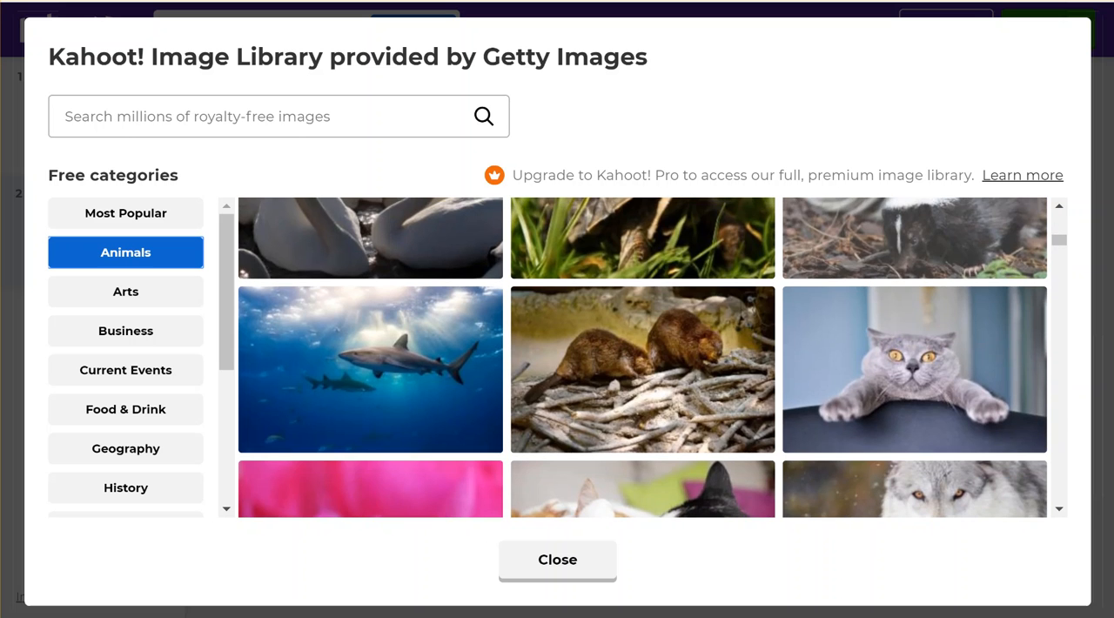
pyautogui.scroll(-5, 642, 358)
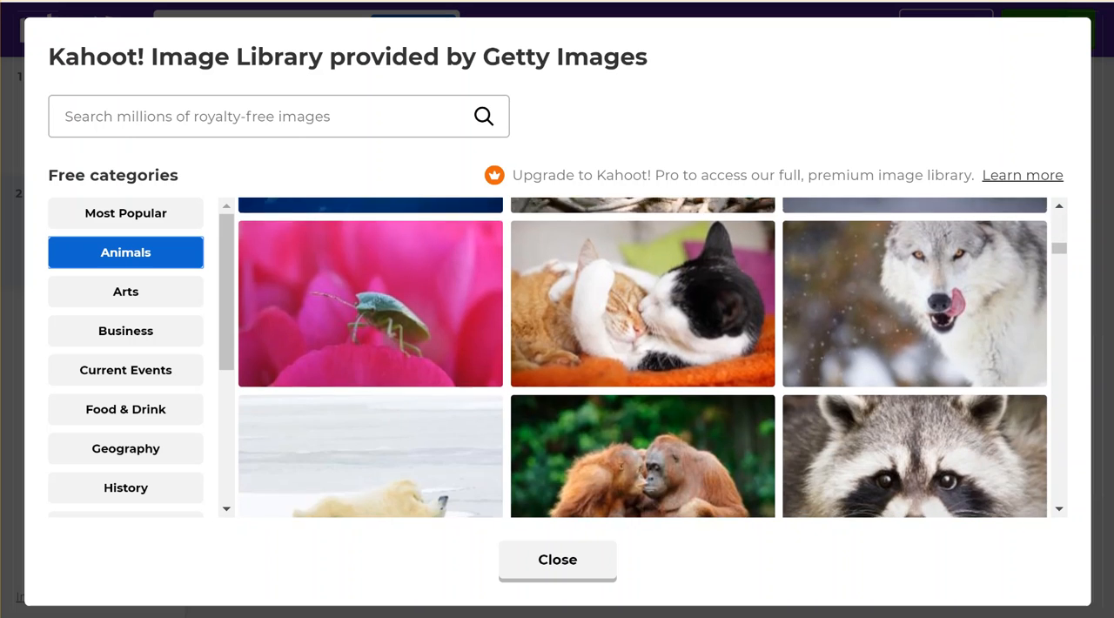
pyautogui.scroll(-4, 643, 358)
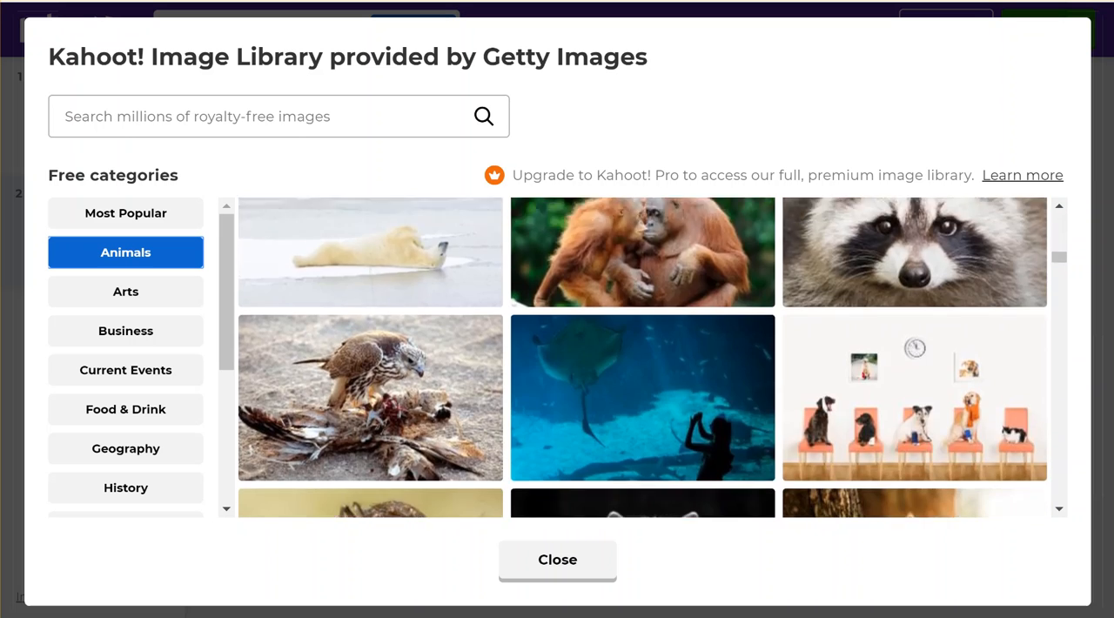
pyautogui.scroll(-5, 642, 358)
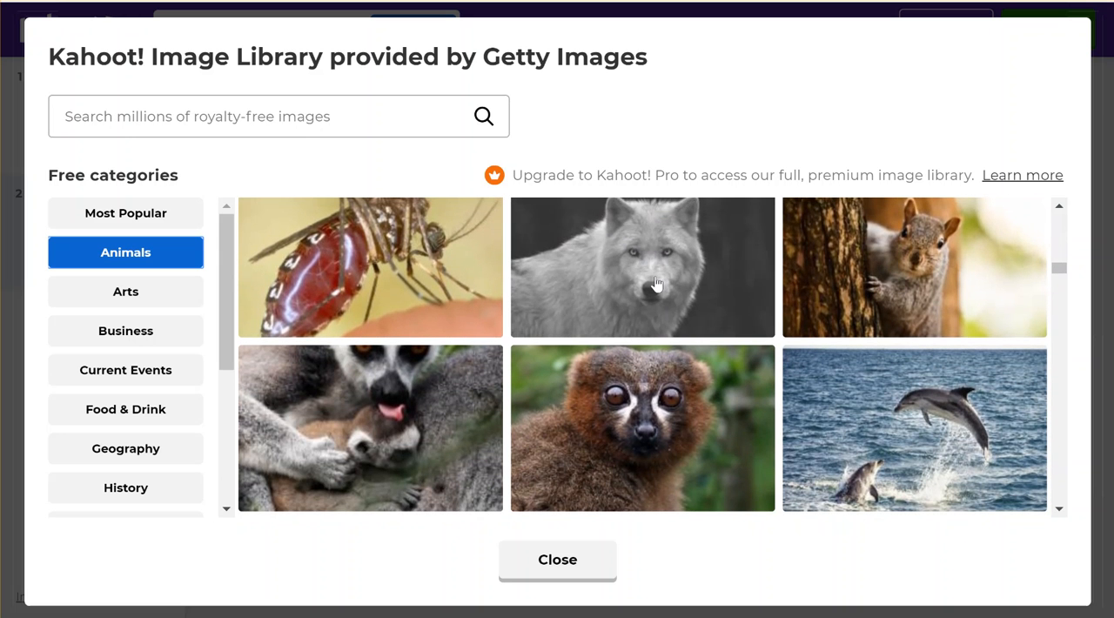
pyautogui.click(656, 285)
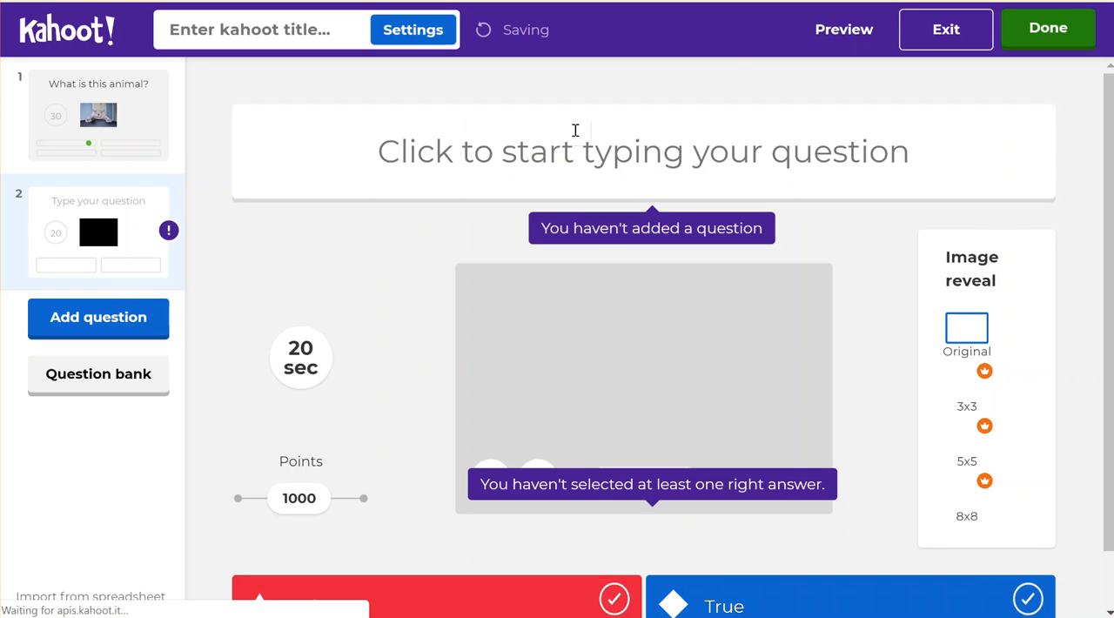
# - Enter "is this picture is dolphin?" as the text of question 2
pyautogui.click(618, 141)
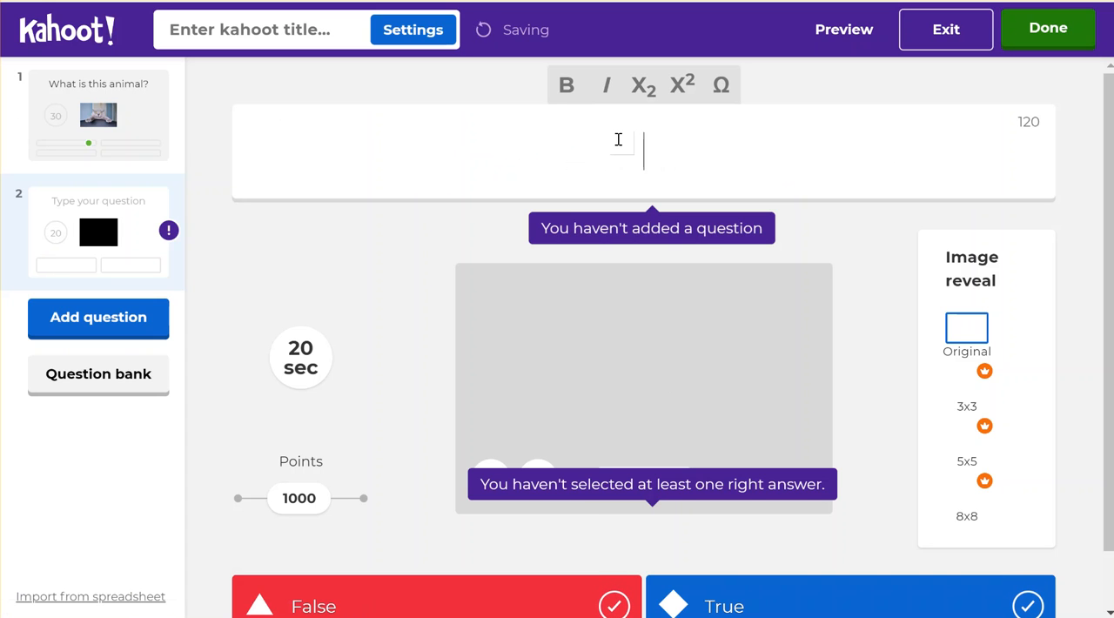
pyautogui.write('is this pi')
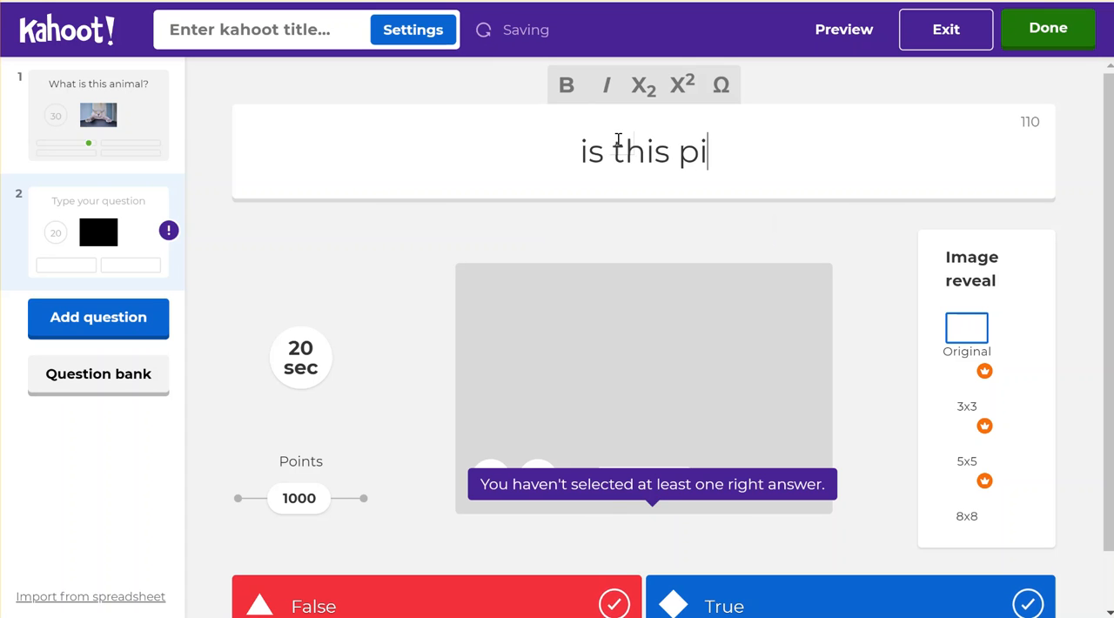
pyautogui.write('cy')
pyautogui.press('BackSpace')
pyautogui.write('ture is ')
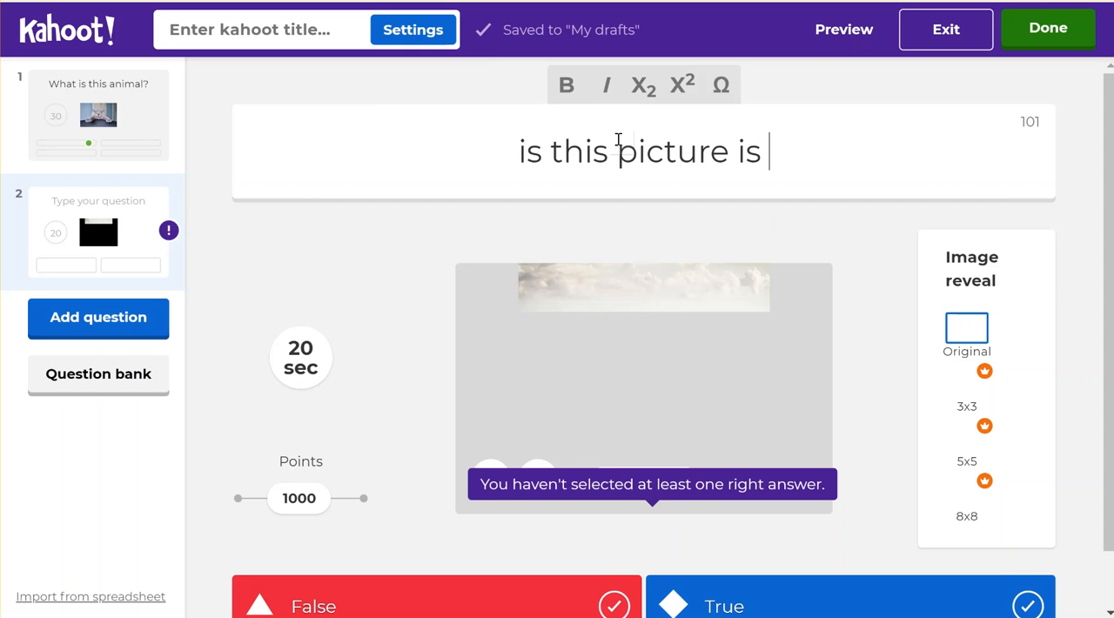
pyautogui.write('do')
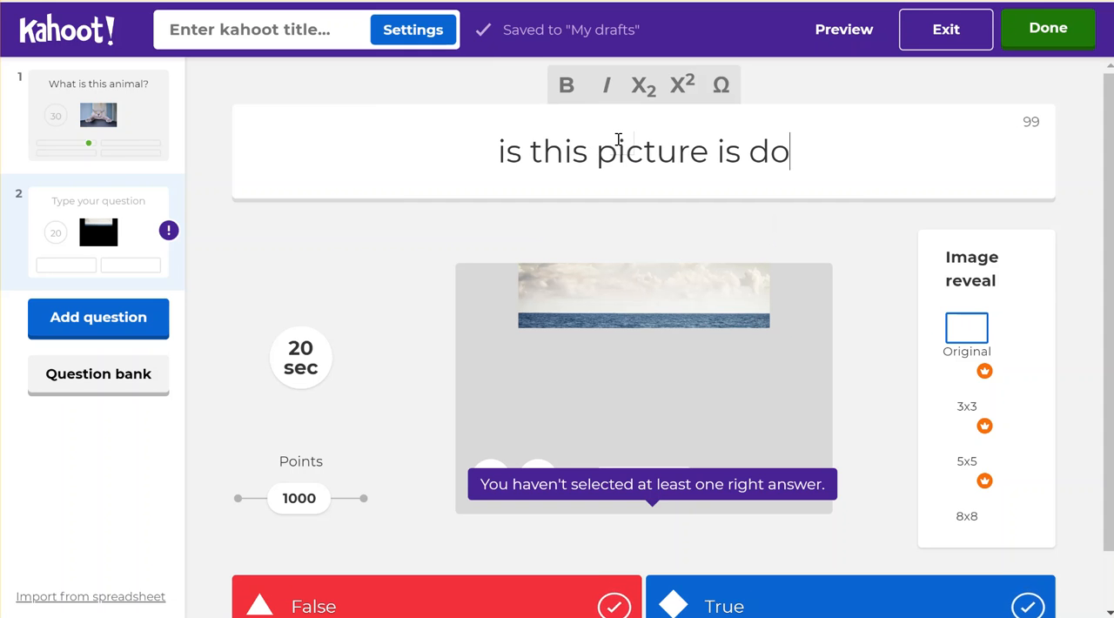
pyautogui.write('lphin')
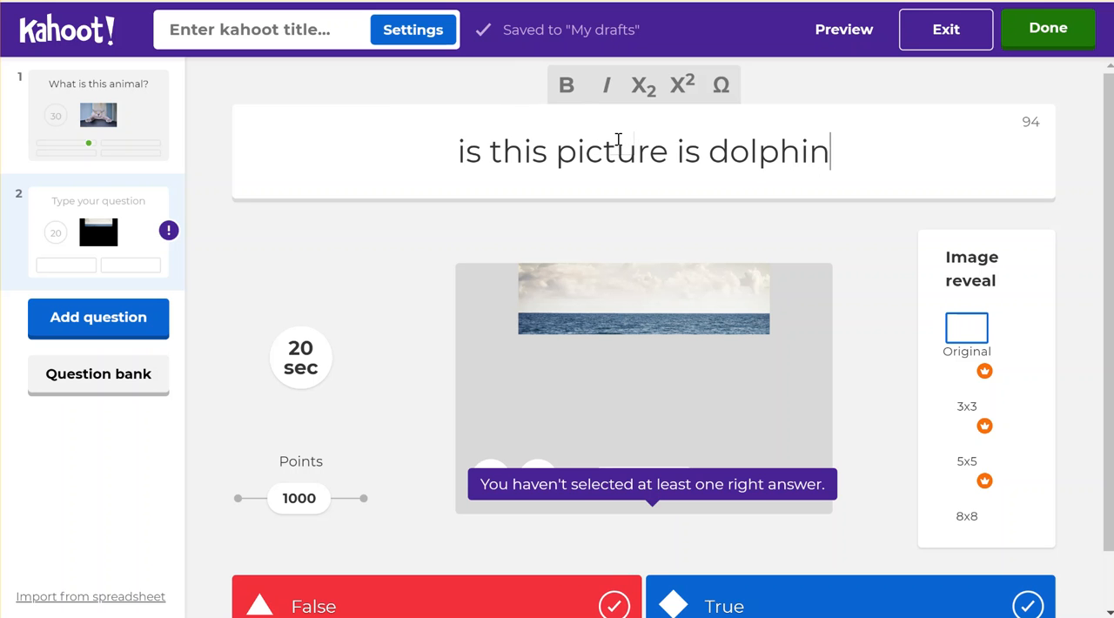
pyautogui.write('?')
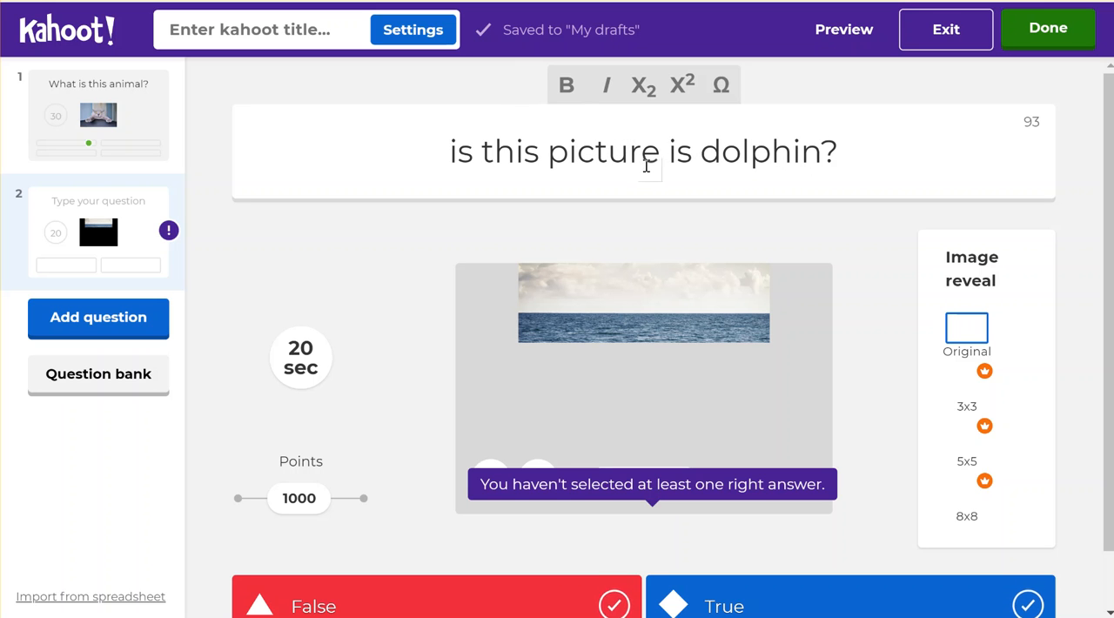
# - Reword question 2 as "are the animals in the picture dolphin?" and mark True as the correct answer
pyautogui.doubleClick(509, 155)
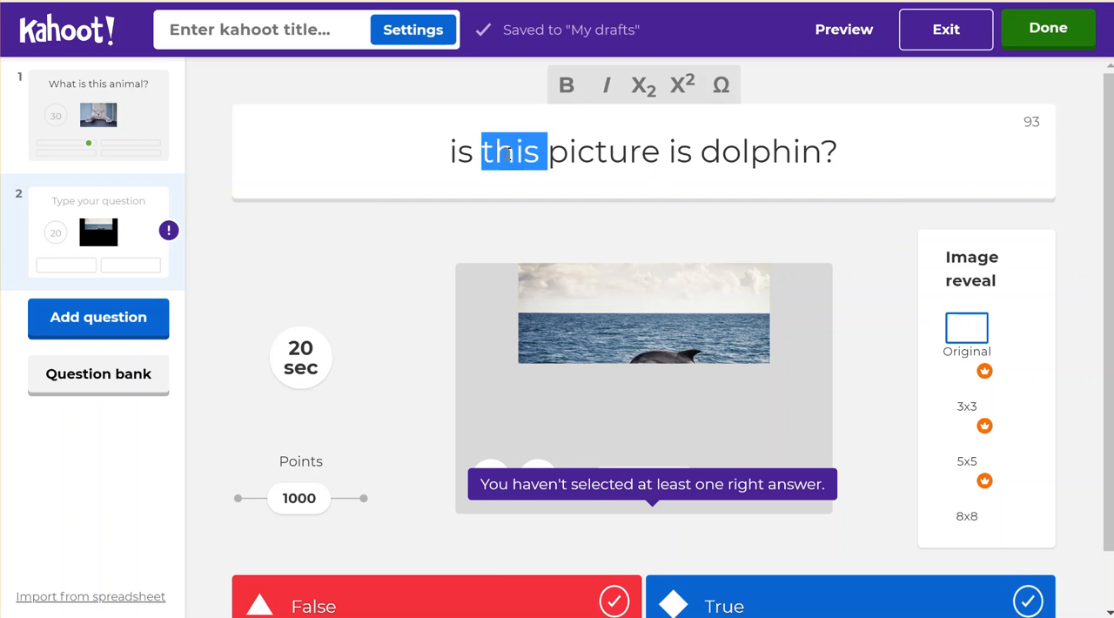
pyautogui.write('the animals')
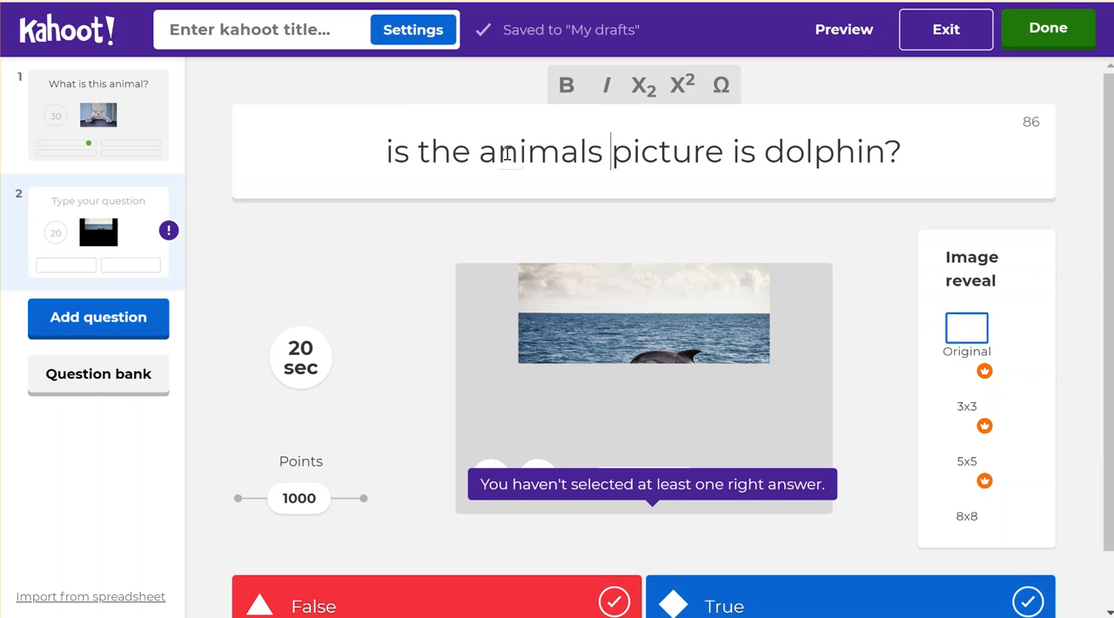
pyautogui.doubleClick(398, 155)
pyautogui.write('are')
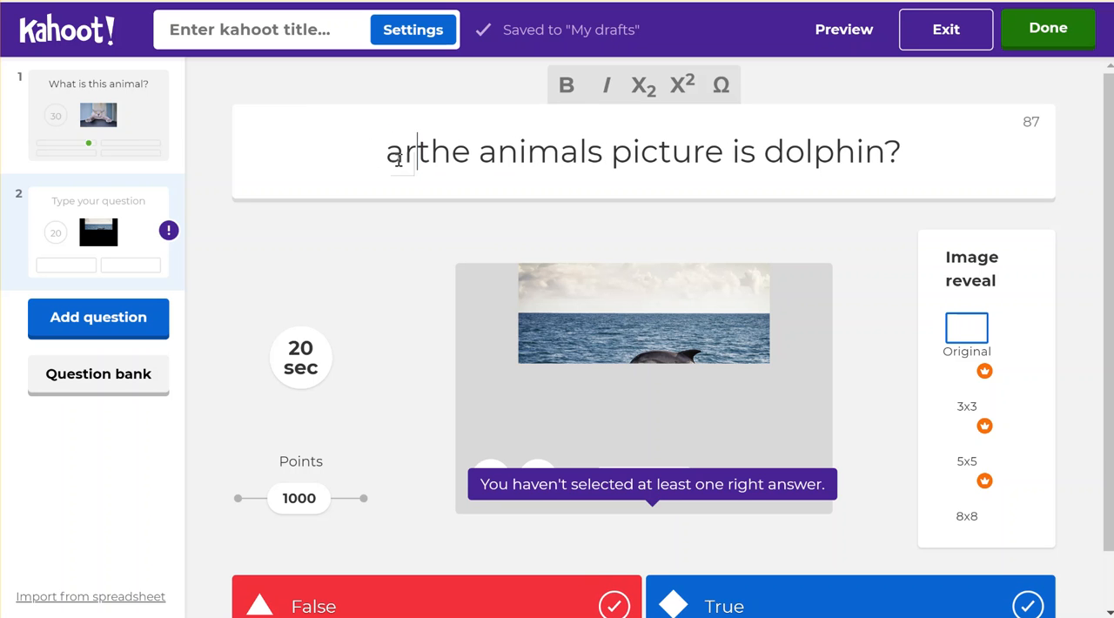
pyautogui.click(617, 155)
pyautogui.write('in t')
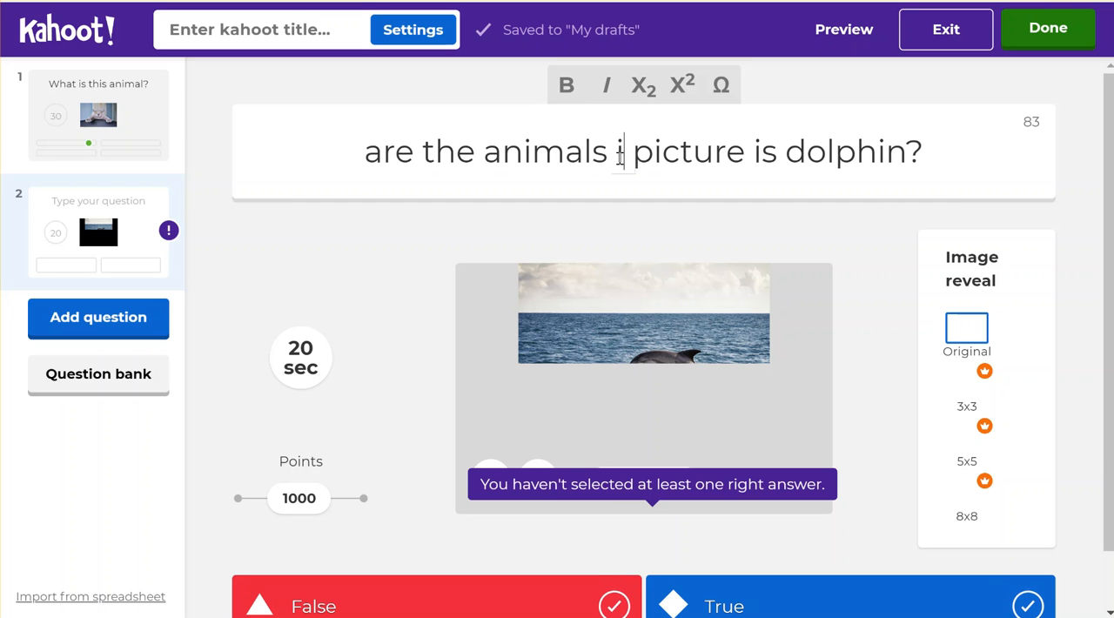
pyautogui.write('he')
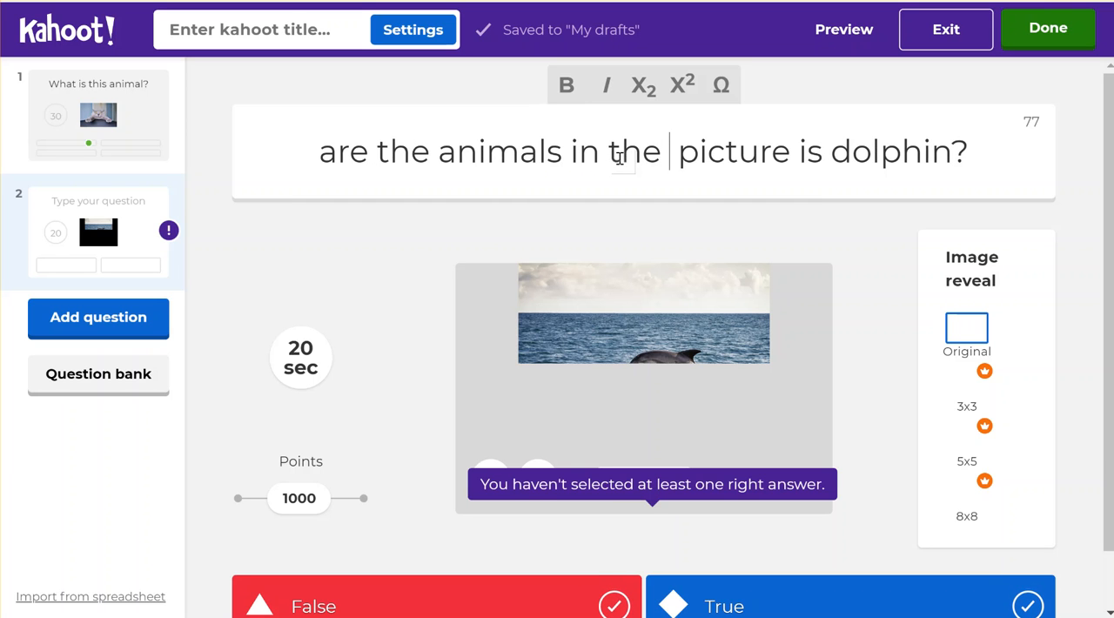
pyautogui.press('BackSpace')
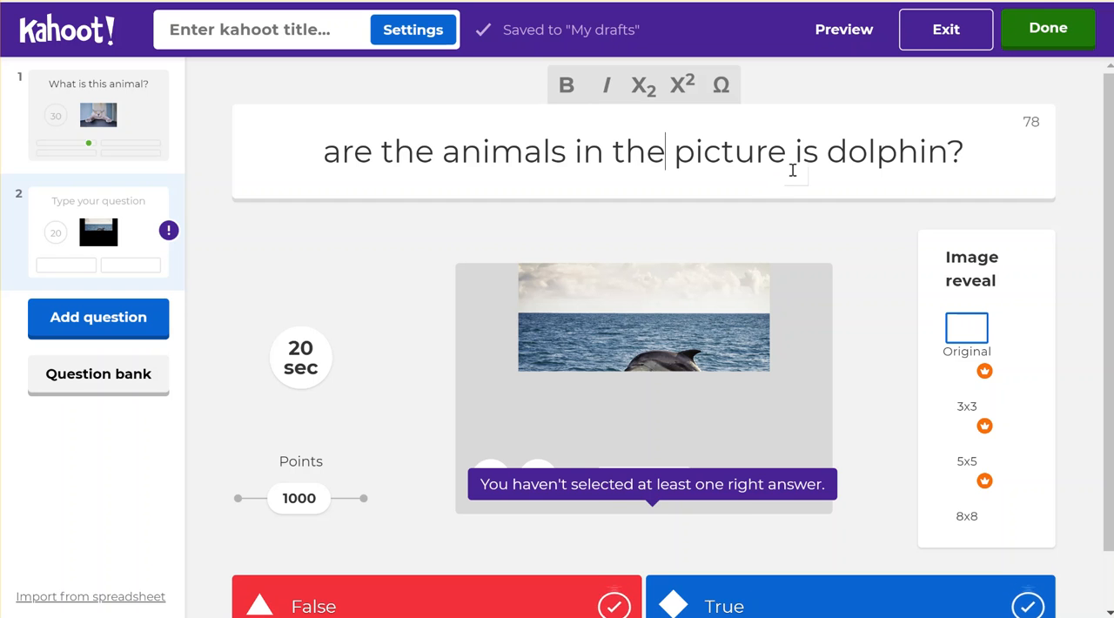
pyautogui.moveTo(827, 155); pyautogui.dragTo(798, 149)
pyautogui.press('BackSpace')
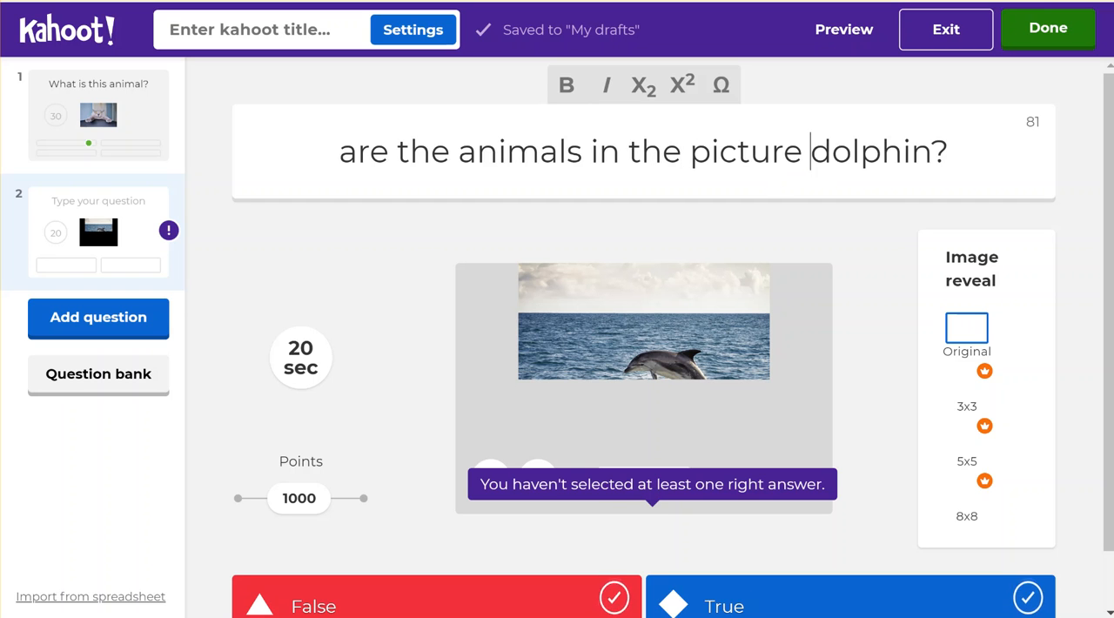
pyautogui.click(873, 215)
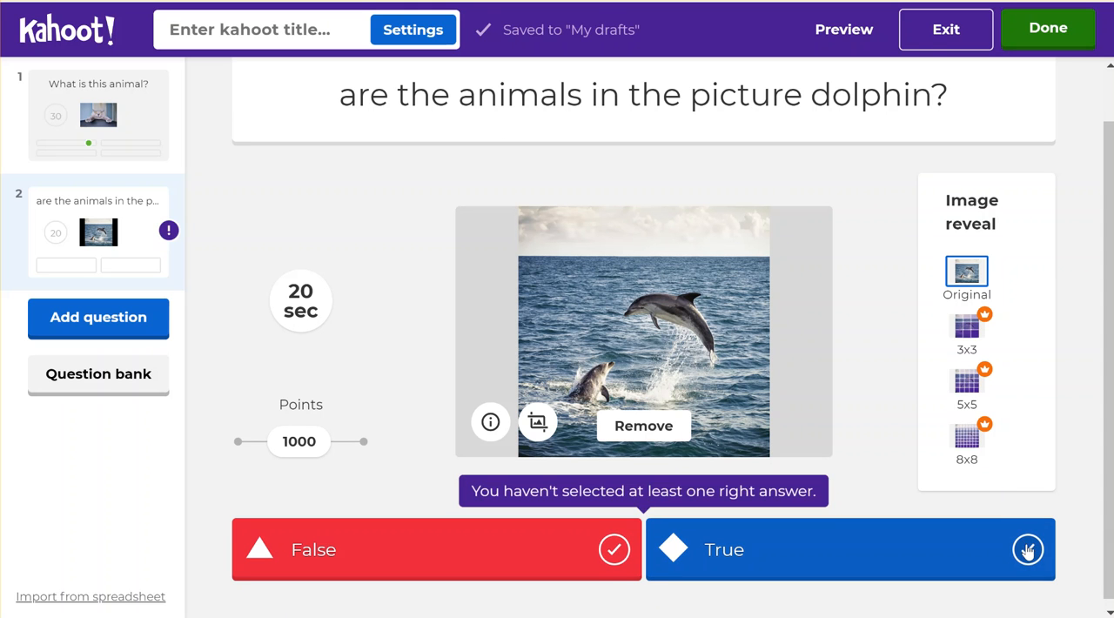
pyautogui.click(1028, 549)
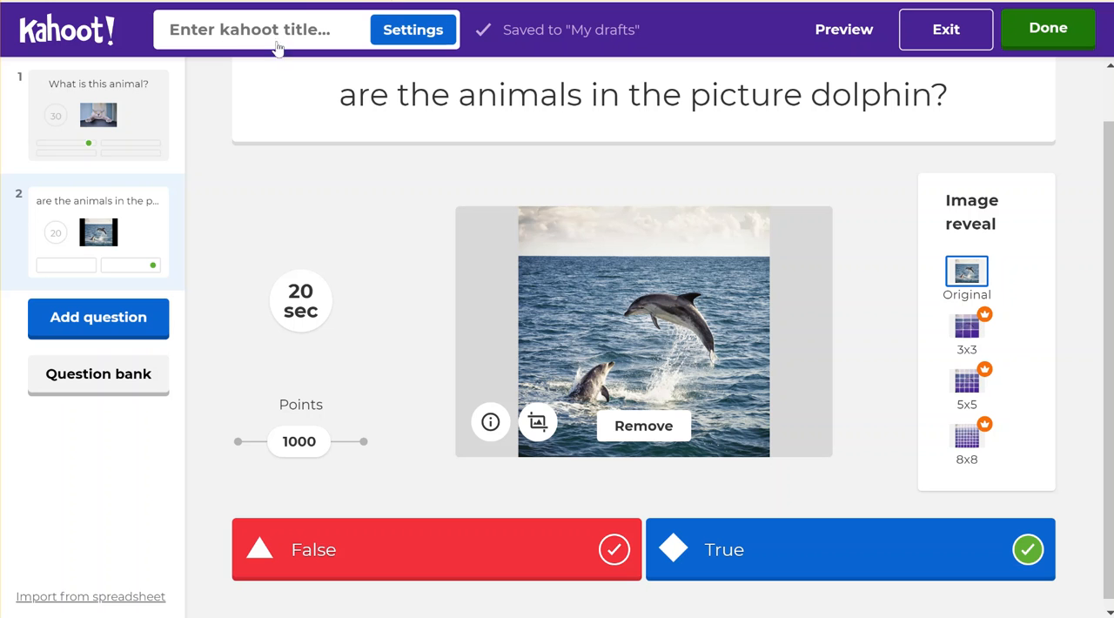
# - Title the kahoot "simple quiz" in its summary settings, leave the description empty and save the settings
pyautogui.click(412, 32)
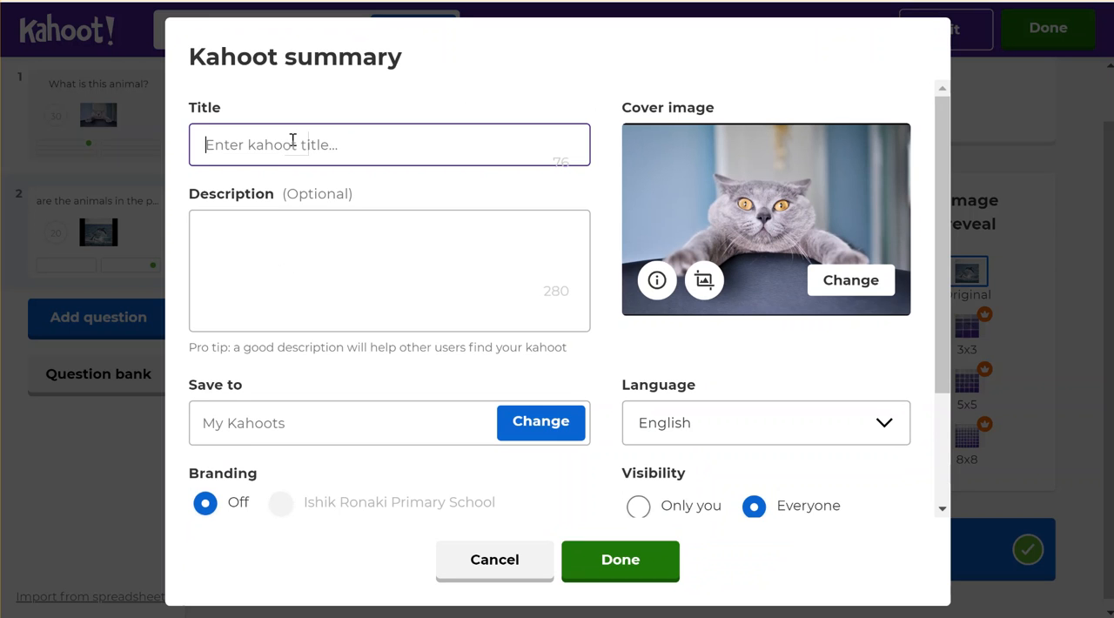
pyautogui.write('simple quiz')
pyautogui.click(257, 249)
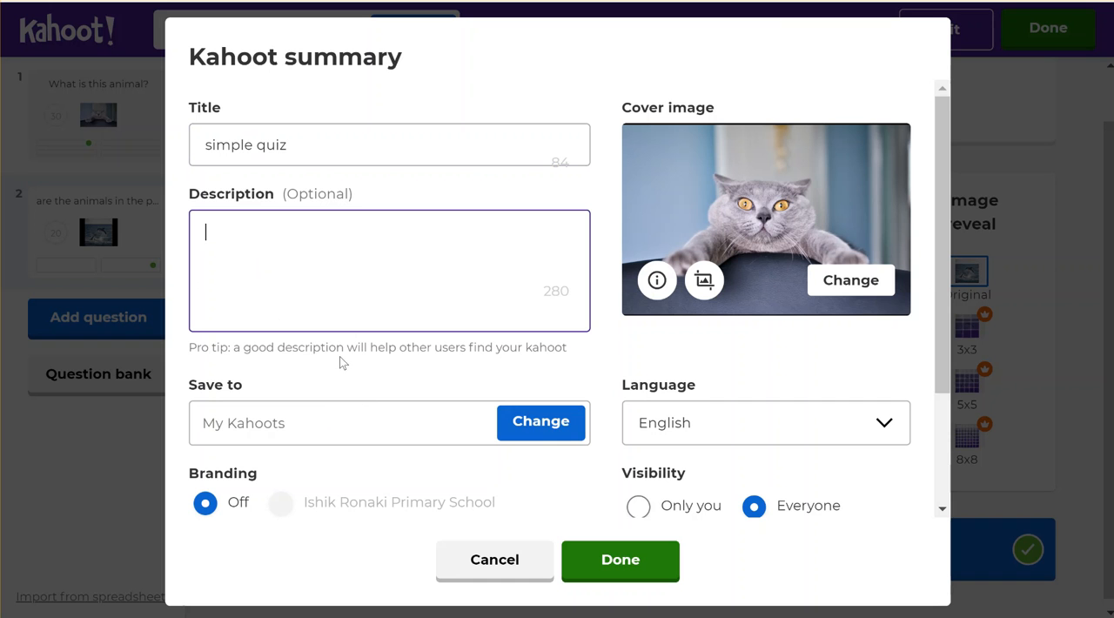
pyautogui.scroll(-3, 339, 356)
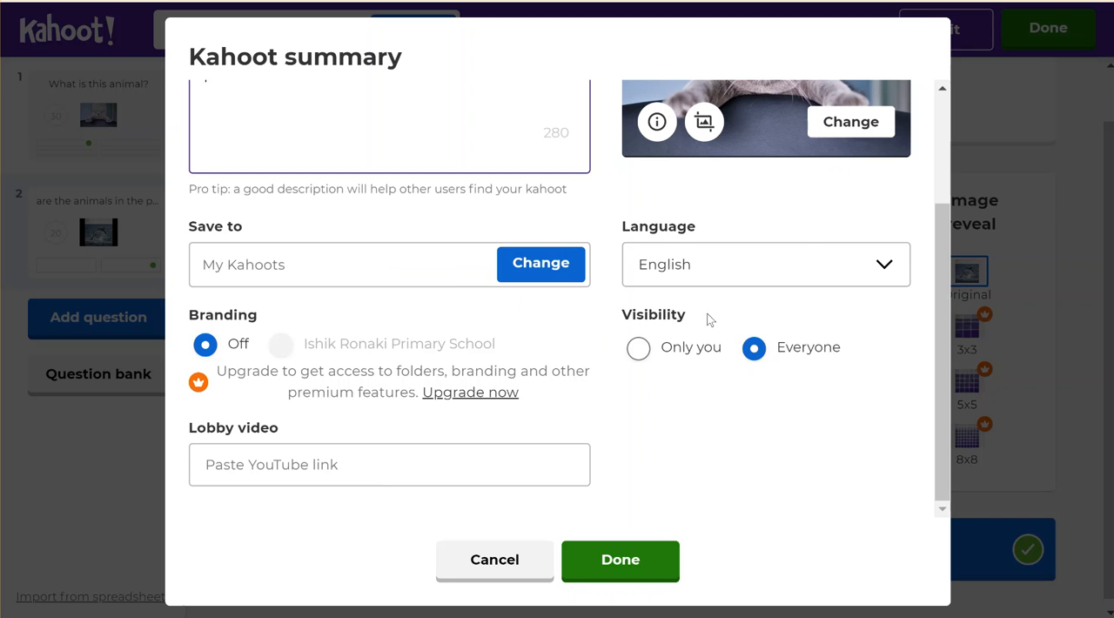
pyautogui.scroll(2, 804, 247)
pyautogui.scroll(-2, 803, 246)
pyautogui.click(618, 561)
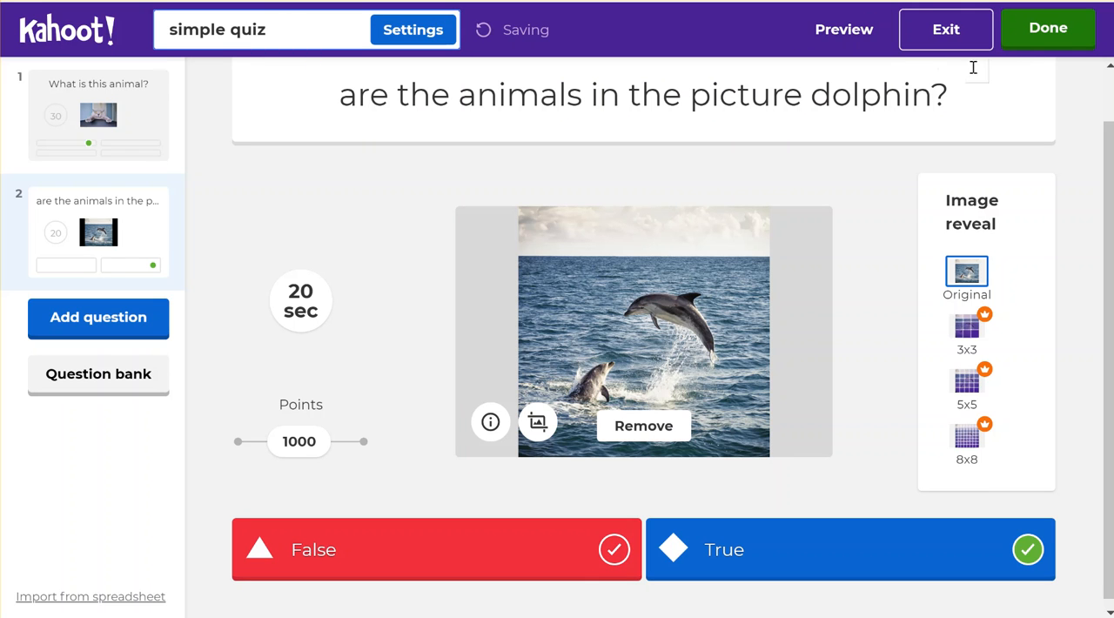
# - Finish editing the kahoot and launch "simple quiz" for live play from the My Kahoots list
pyautogui.click(1062, 41)
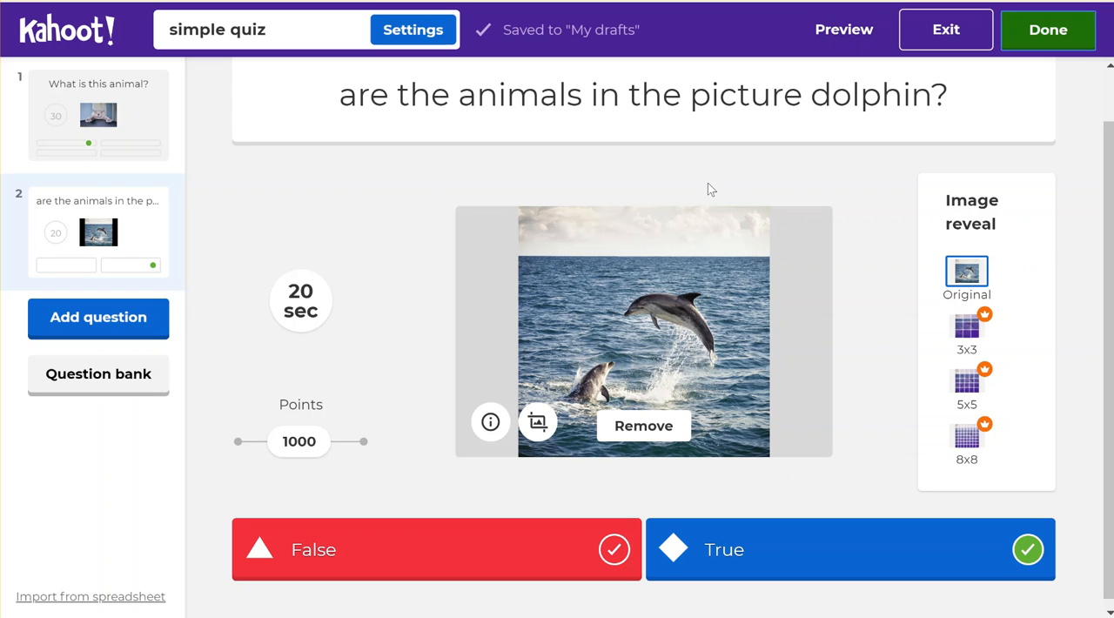
pyautogui.click(1049, 32)
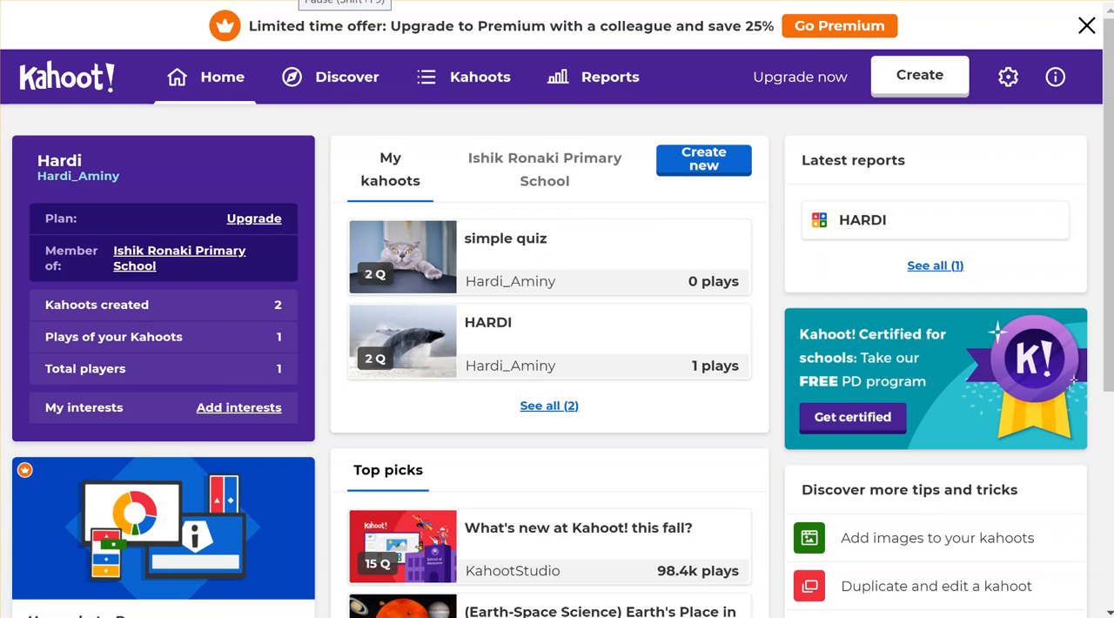
pyautogui.click(452, 97)
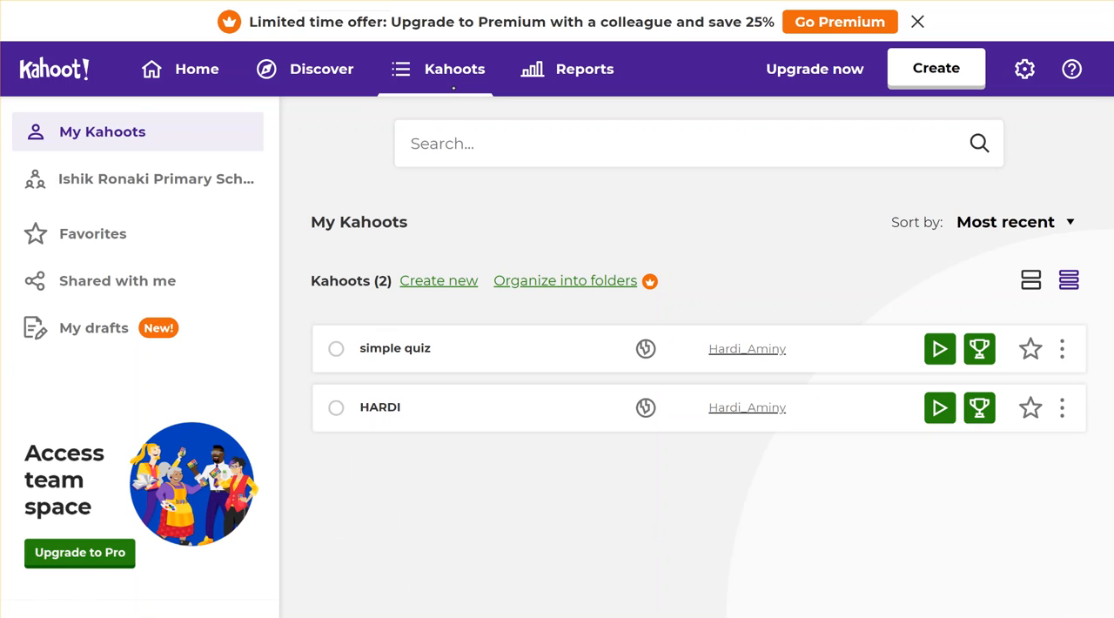
pyautogui.click(939, 352)
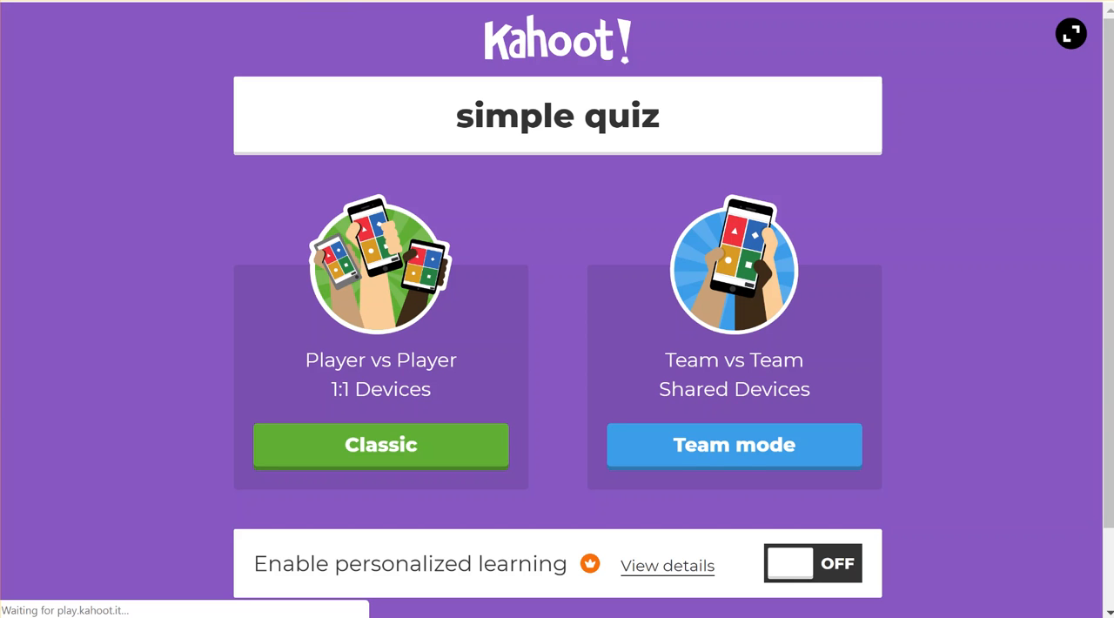
# - Host "simple quiz" in Classic mode, Player vs Player with 1:1 devices, leaving personalized learning off
pyautogui.scroll(-1, 557, 348)
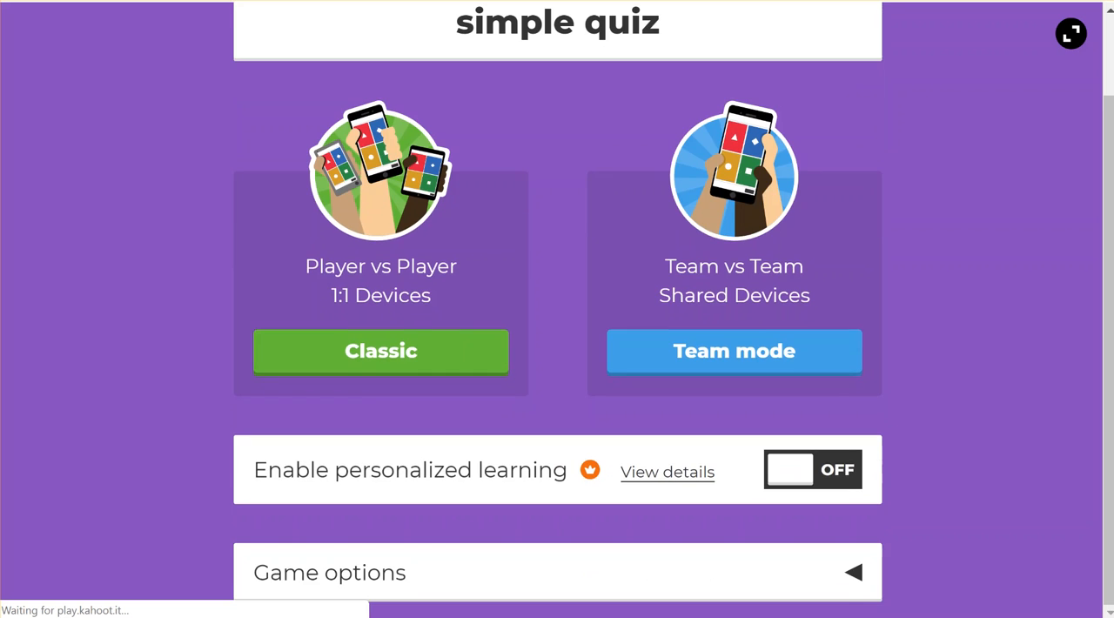
pyautogui.scroll(2, 915, 258)
pyautogui.scroll(-2, 915, 258)
pyautogui.scroll(2, 833, 380)
pyautogui.scroll(-2, 833, 380)
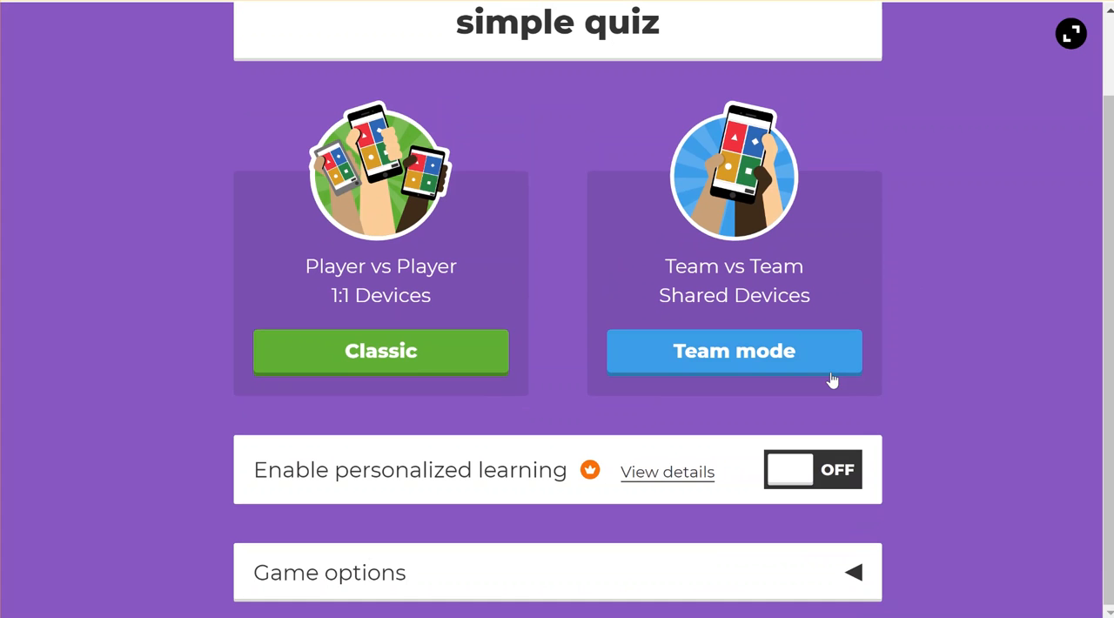
pyautogui.click(418, 355)
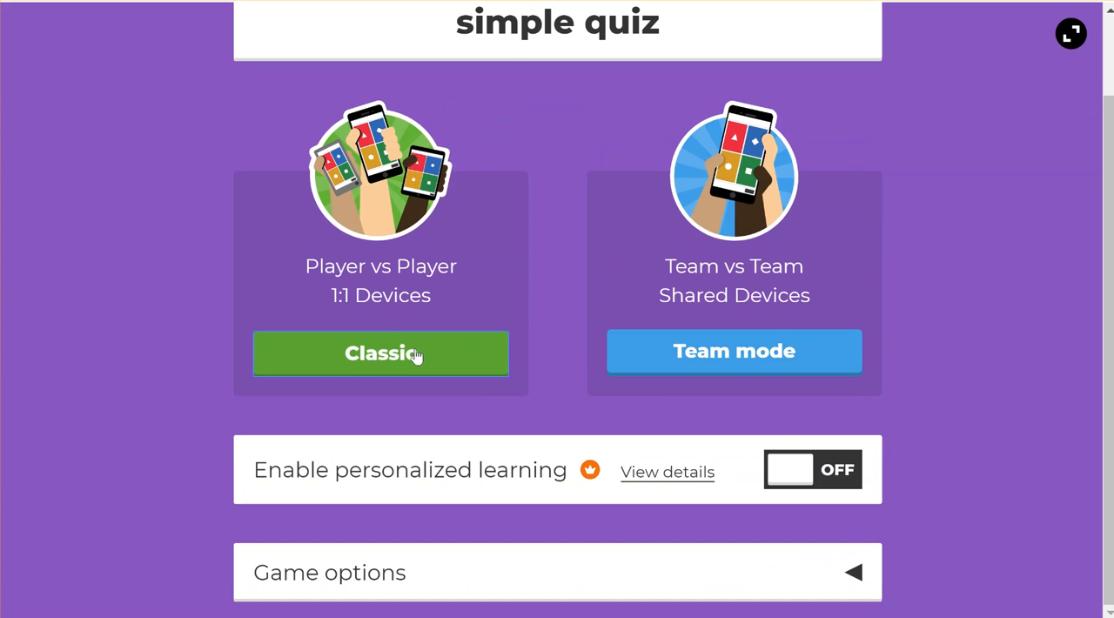
pyautogui.click(416, 365)
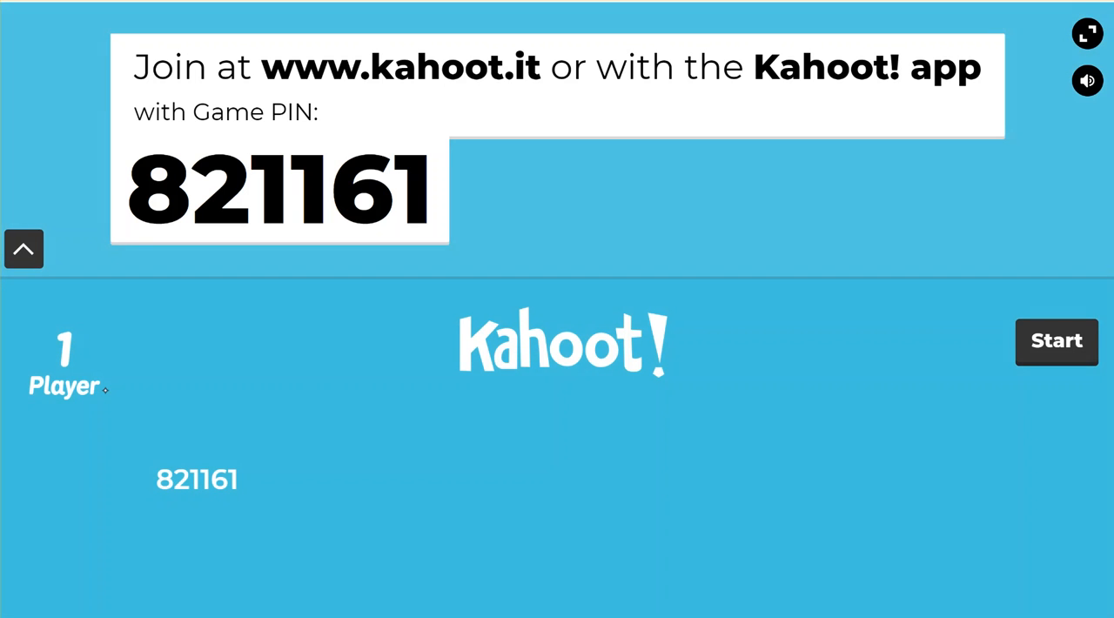
# - Start the game from the lobby and advance past the "What is this animal?" results and the scoreboard to question 2
pyautogui.click(1055, 342)
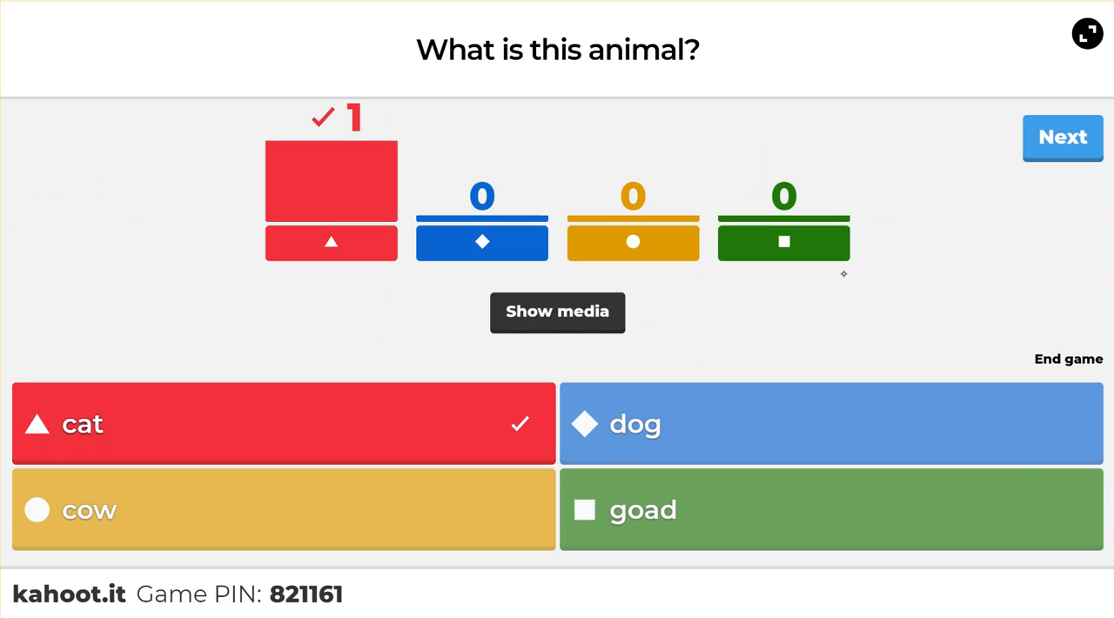
pyautogui.click(1056, 146)
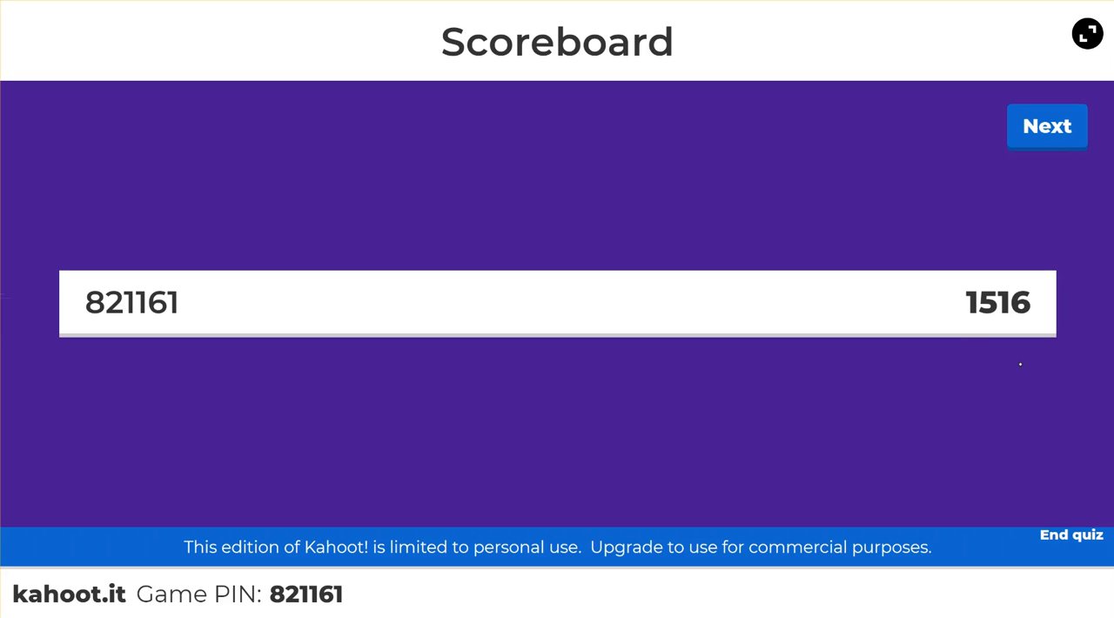
pyautogui.click(1049, 144)
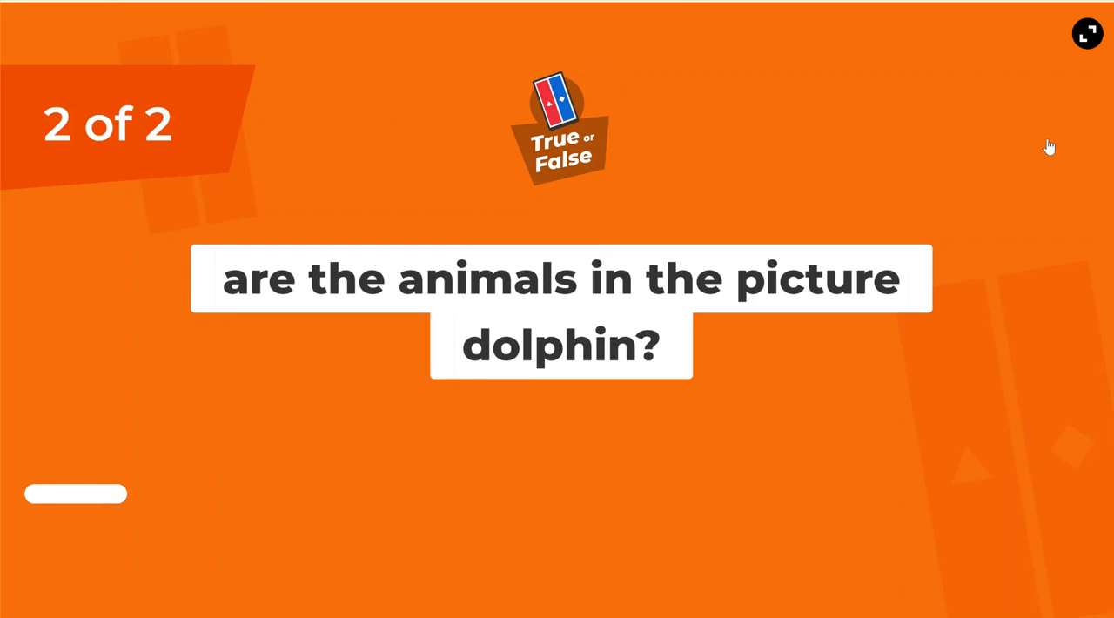